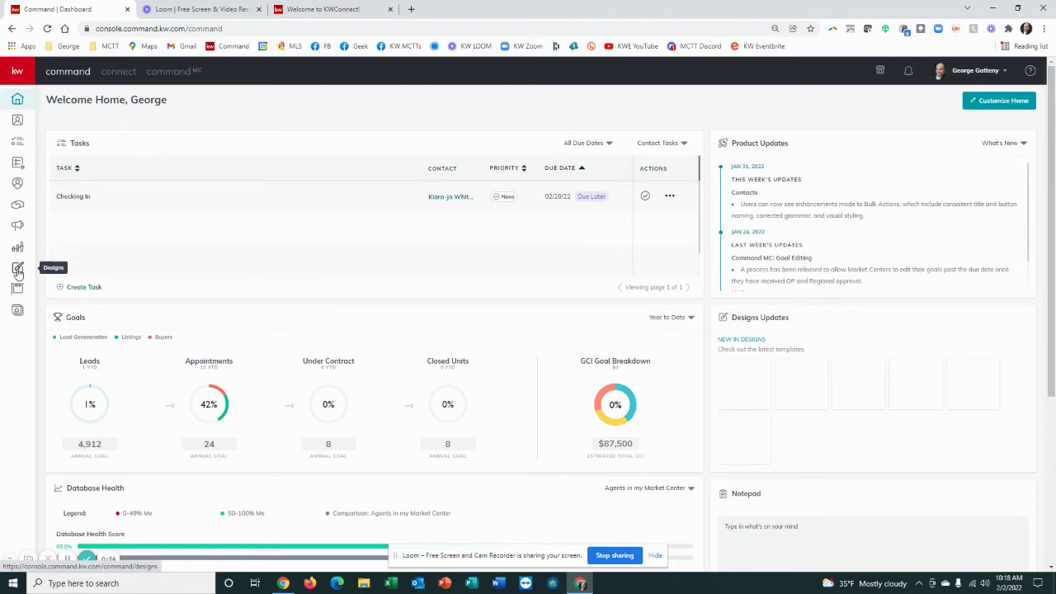
Step: Start a new Social design from the Designs area and open the brand Assets in the design editor
left_click(18, 272)
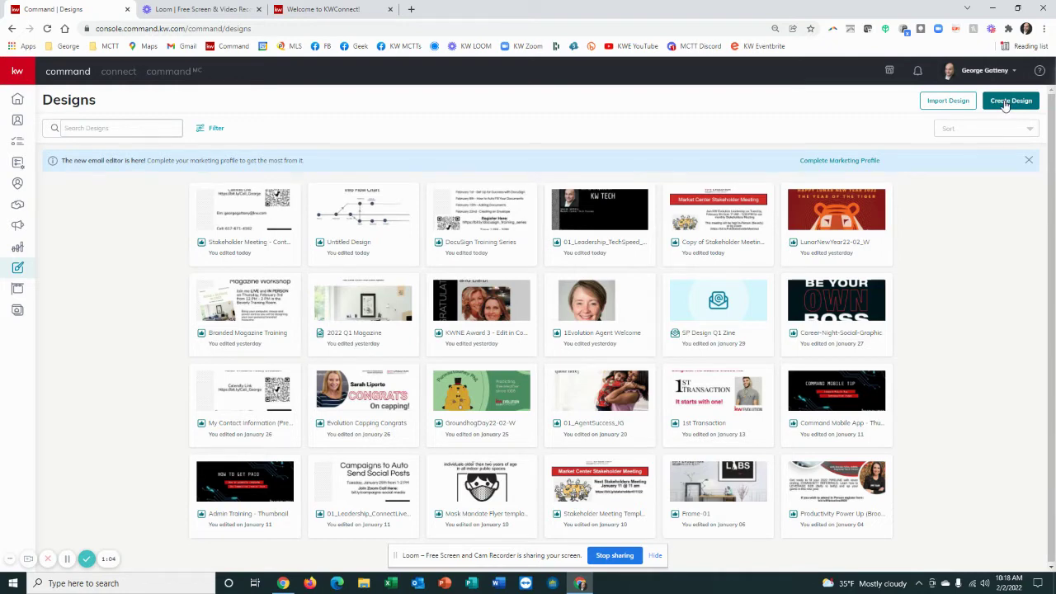
left_click(1005, 104)
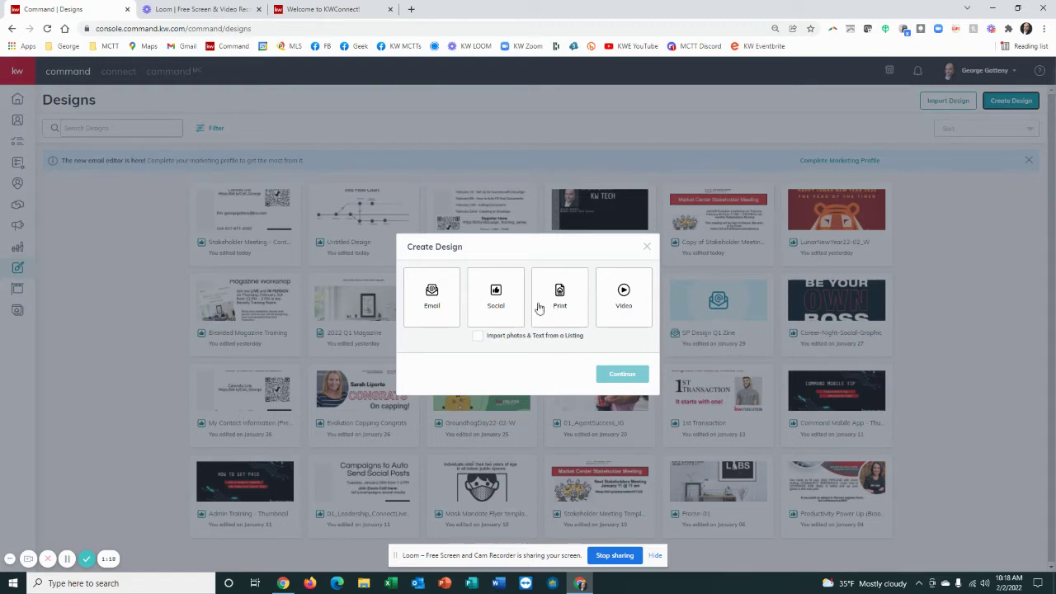
left_click(497, 304)
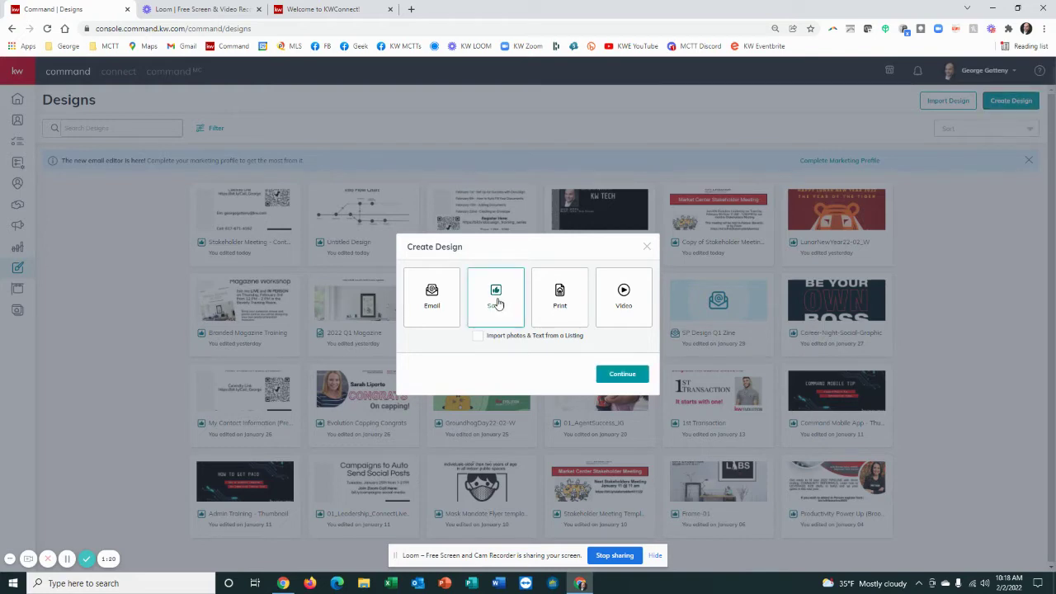
left_click(622, 377)
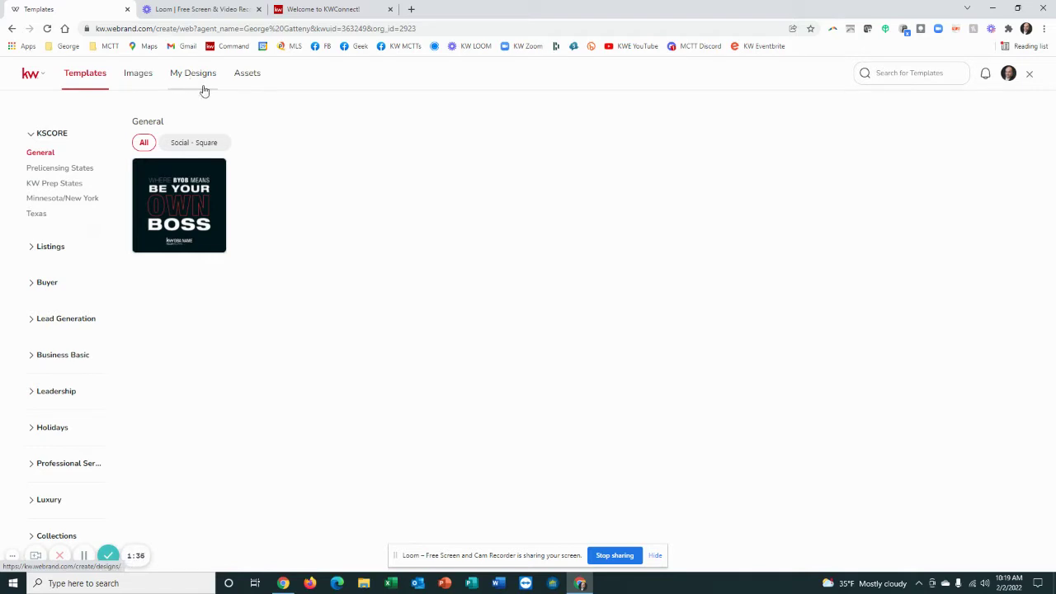
left_click(248, 76)
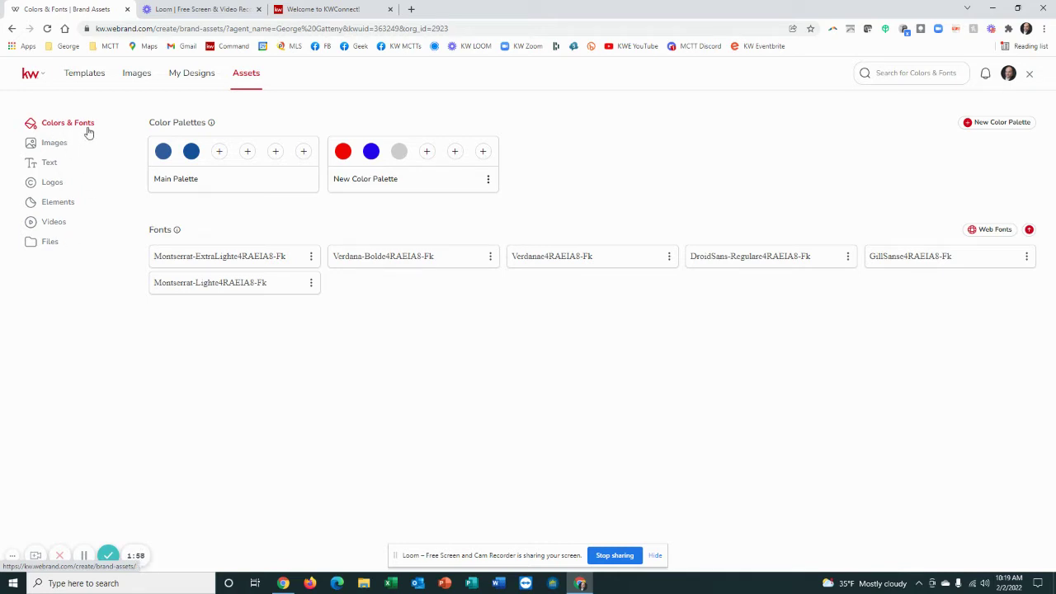
Step: Create a new color palette with dark red as its first color and white as its second
mouse_move(212, 125)
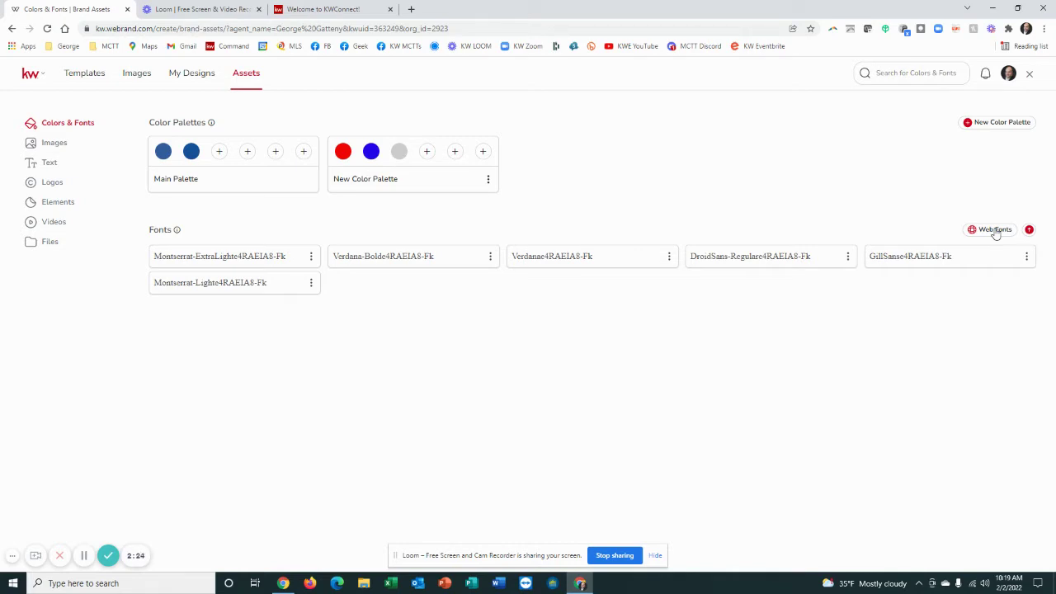
left_click(1000, 125)
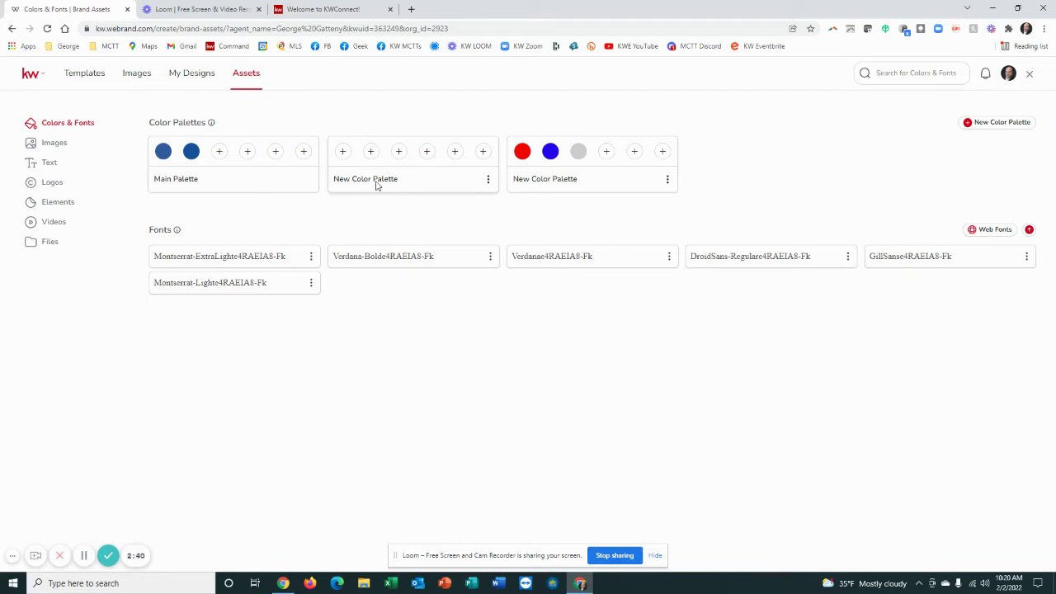
left_click(489, 180)
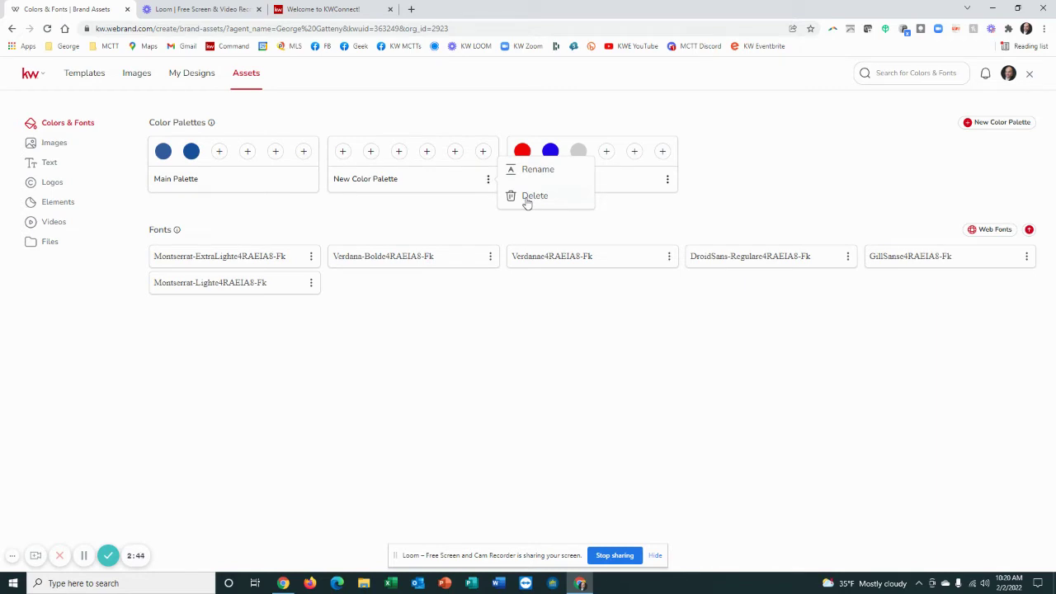
left_click(342, 153)
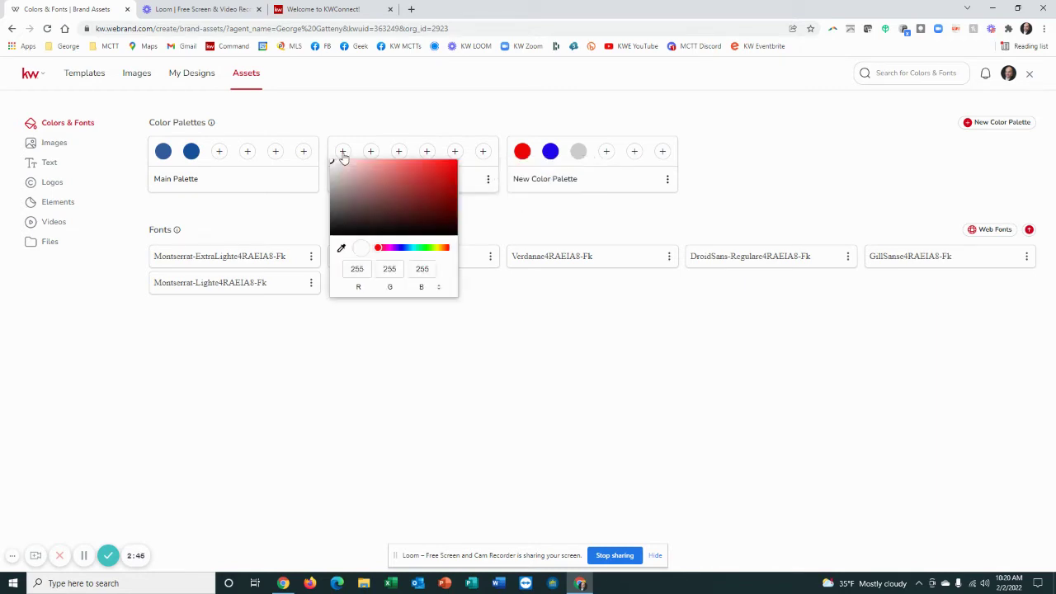
left_click(388, 250)
mouse_move(392, 251)
left_mouse_down()
mouse_move(444, 248)
mouse_move(377, 249)
left_mouse_up()
left_click(428, 202)
left_click(491, 213)
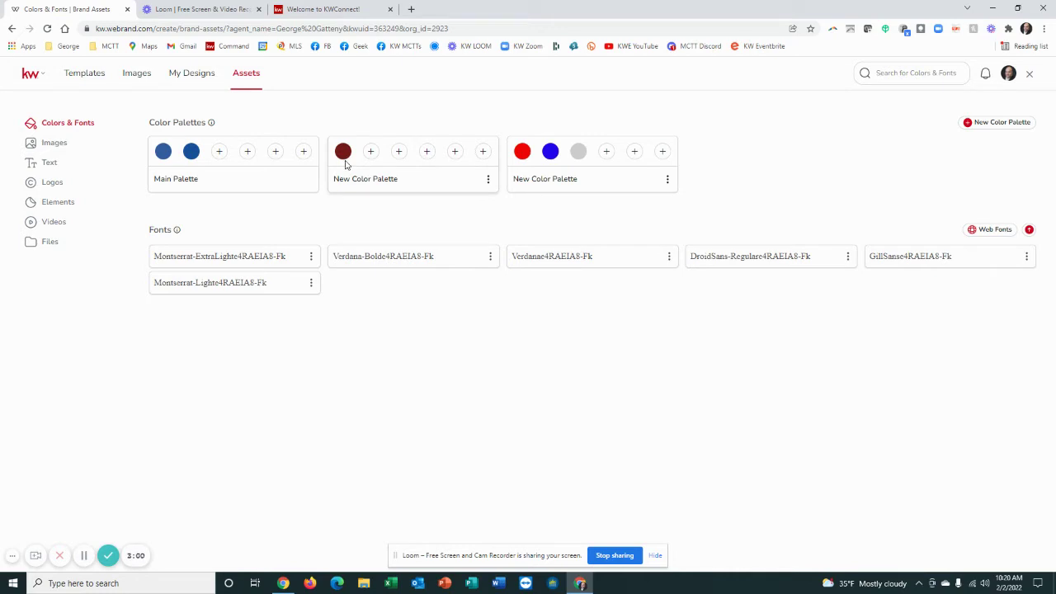
left_click(370, 153)
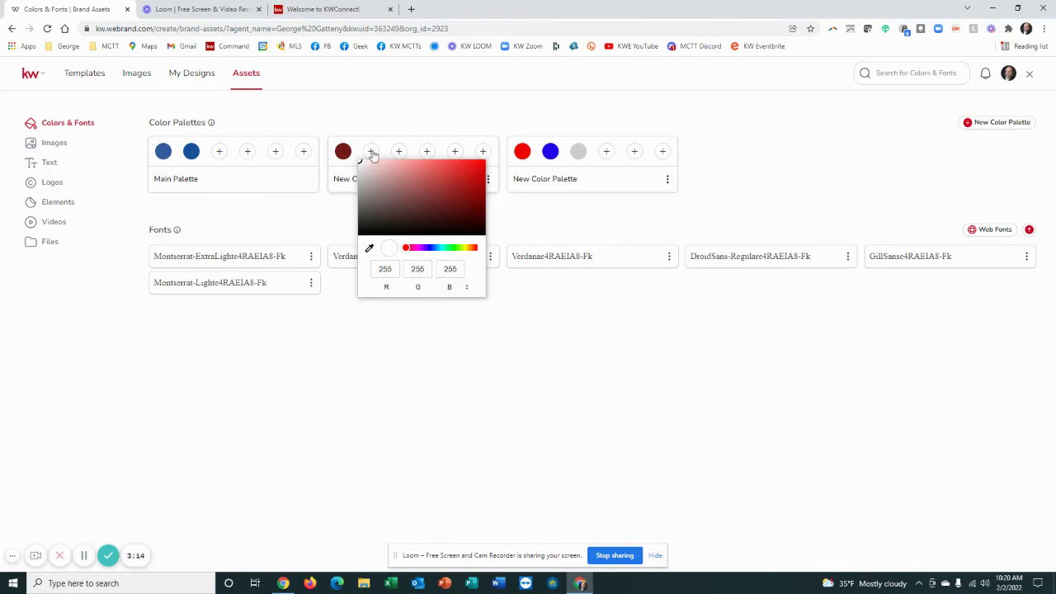
left_click(543, 225)
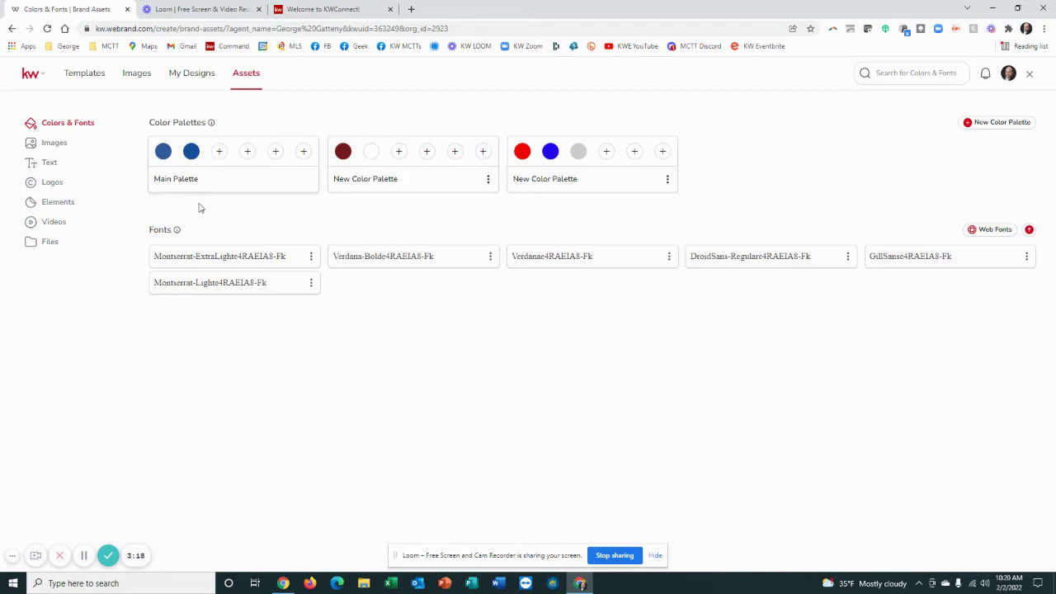
Step: Add the web fonts Cookie and Readex Pro to the brand fonts
mouse_move(176, 231)
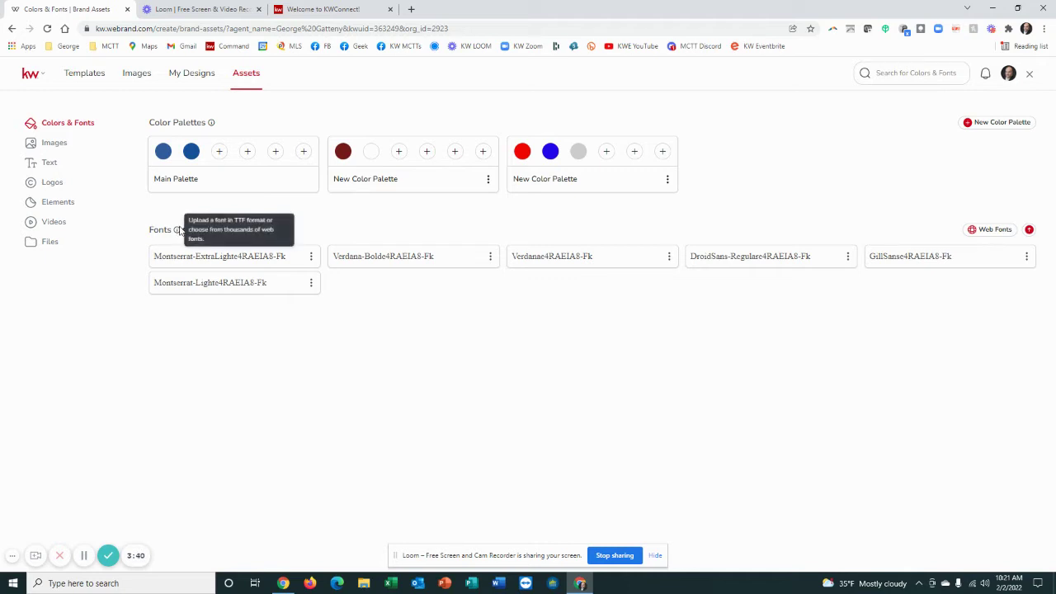
left_click(990, 231)
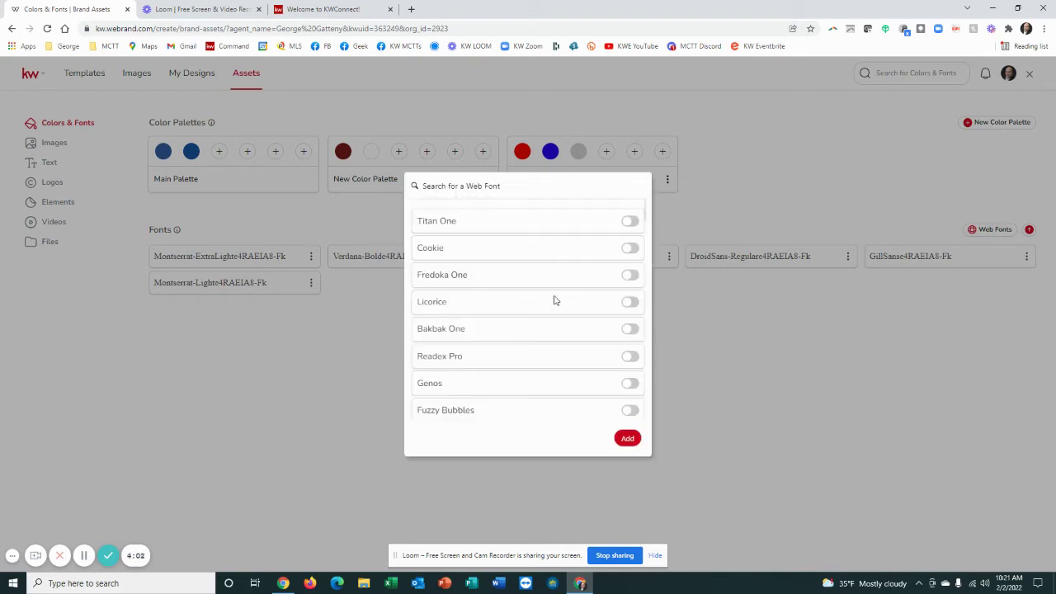
scroll(554, 300, "down", 5)
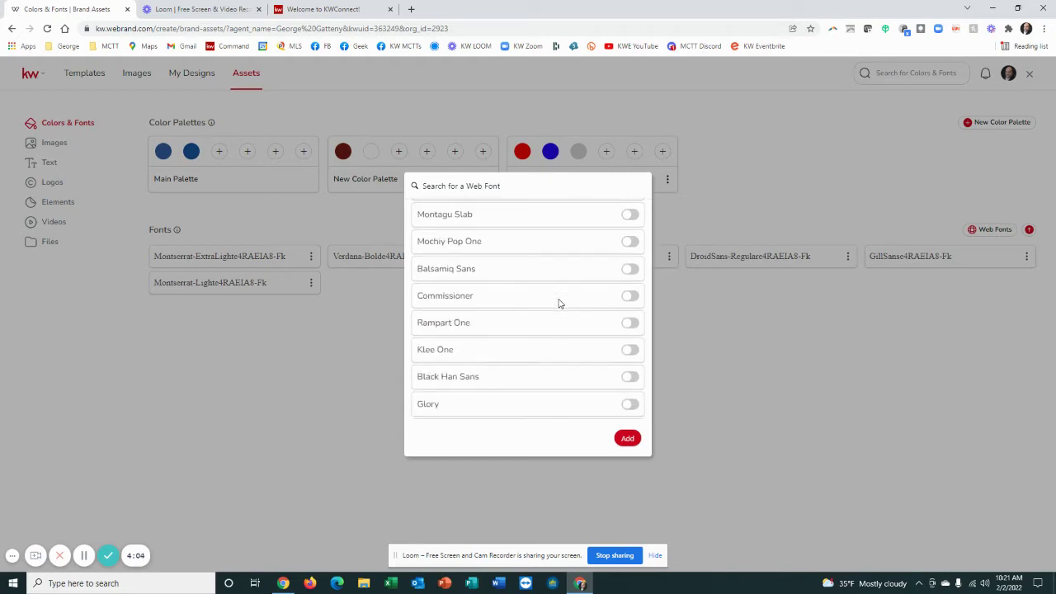
scroll(558, 304, "up", 4)
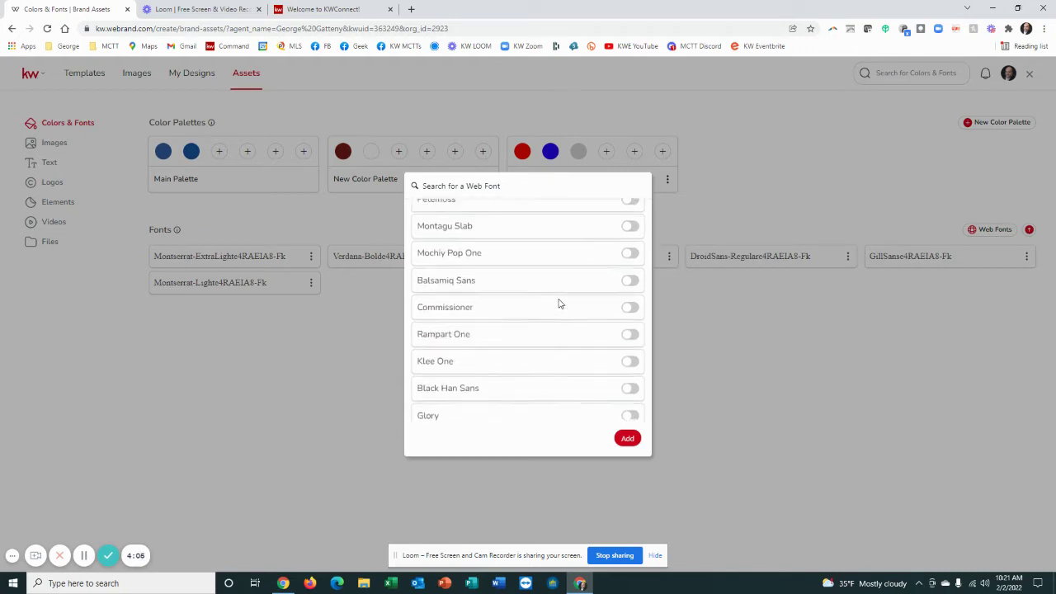
scroll(559, 303, "up", 2)
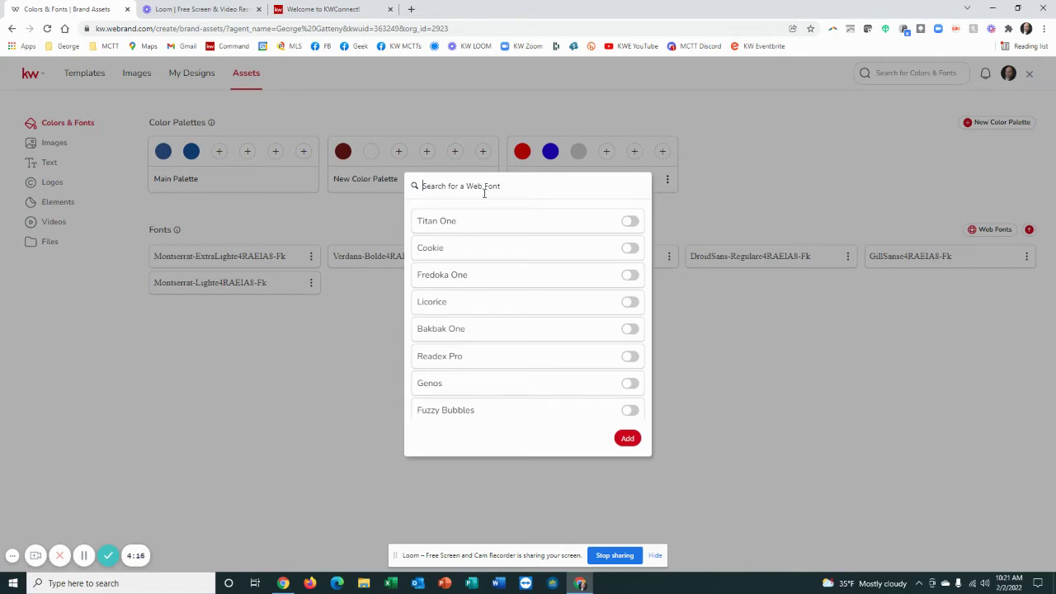
left_click(628, 249)
left_click(631, 359)
left_click(627, 440)
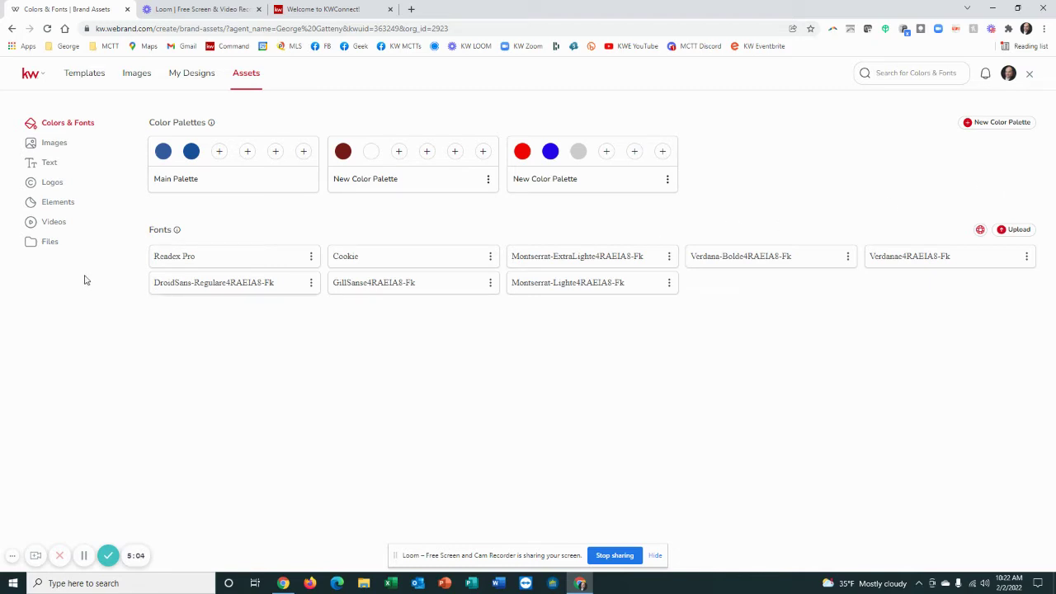
left_click(58, 150)
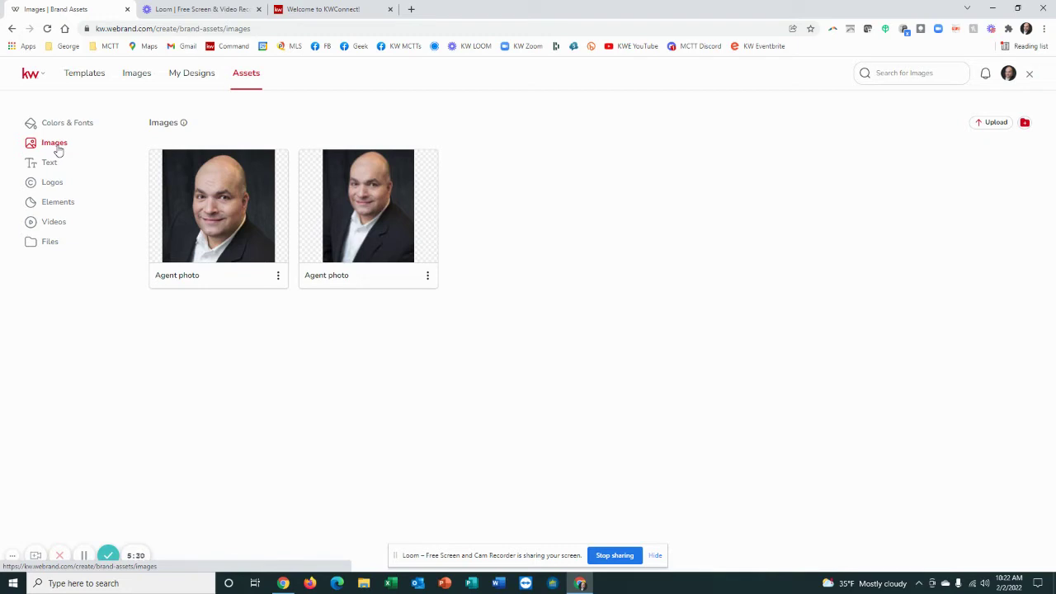
left_click(994, 126)
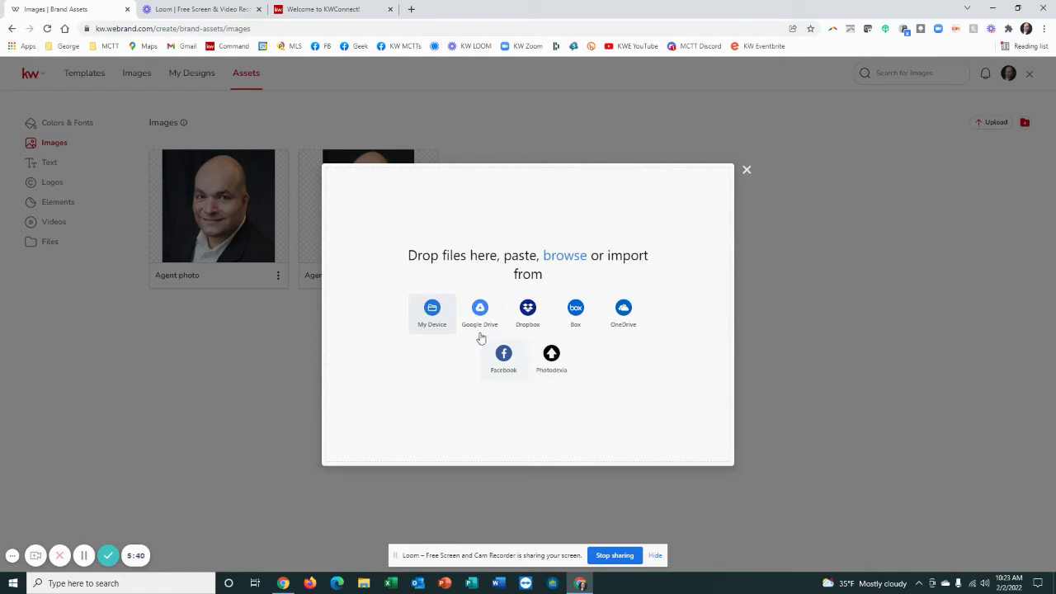
left_click(432, 310)
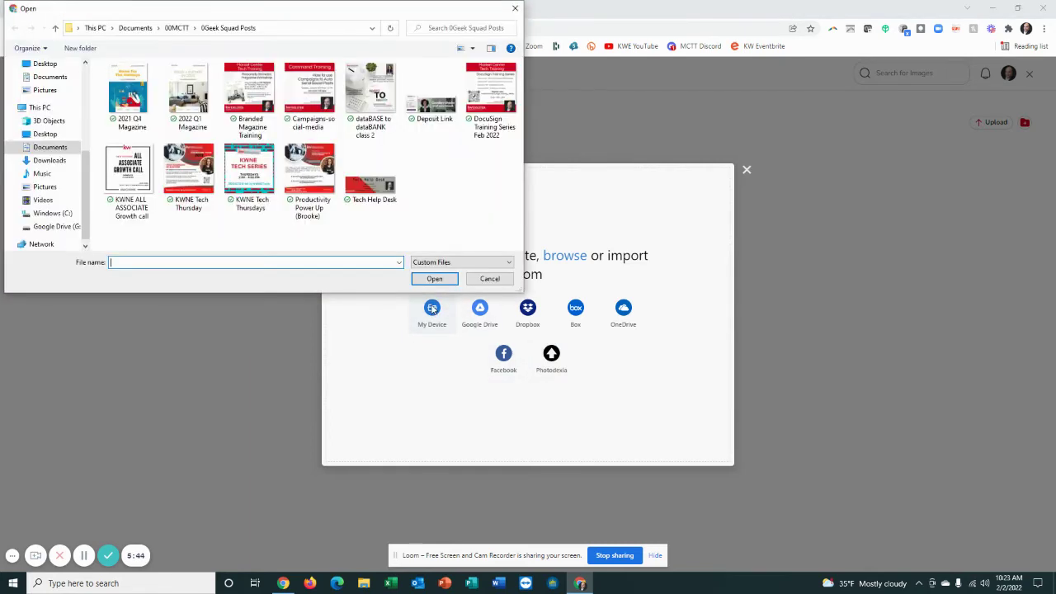
left_click(178, 28)
scroll(325, 145, "down", 2)
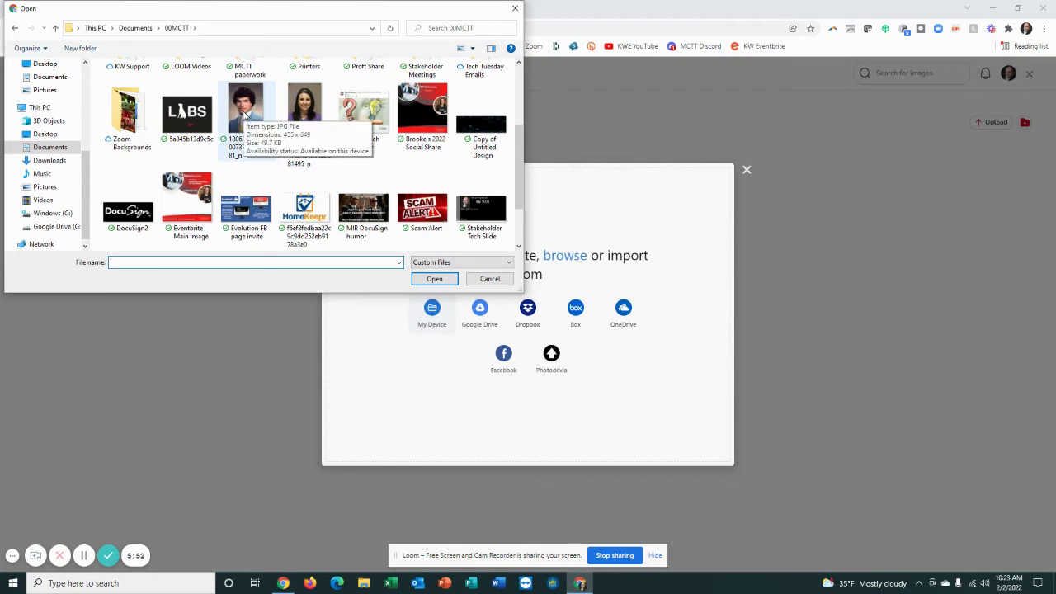
left_click(244, 116)
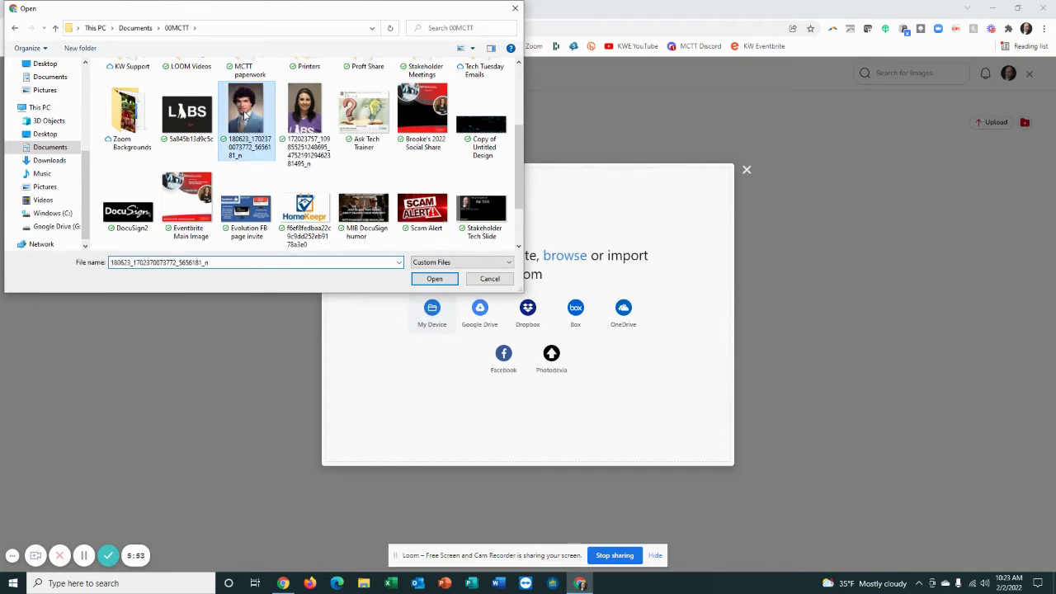
left_click(435, 280)
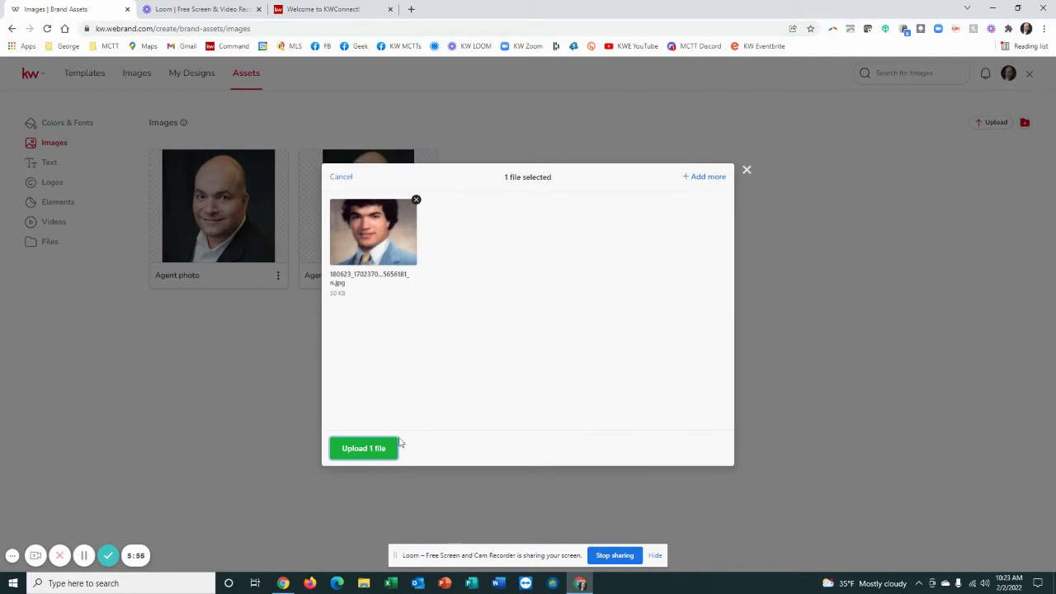
left_click(371, 452)
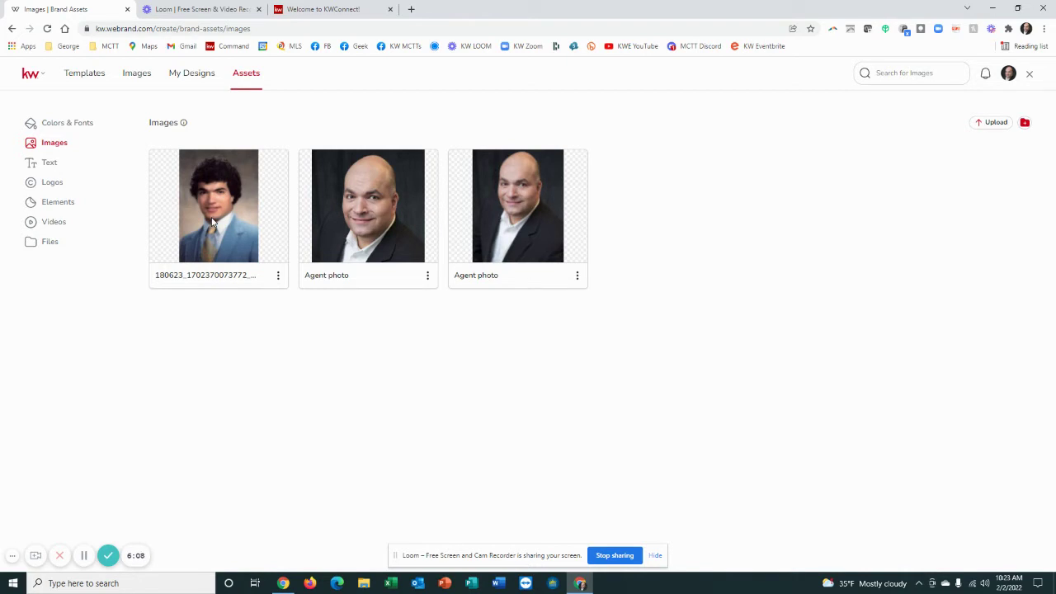
Step: Upload the Scam Alert picture from the device's 00MCTT folder to the brand images
left_click(992, 128)
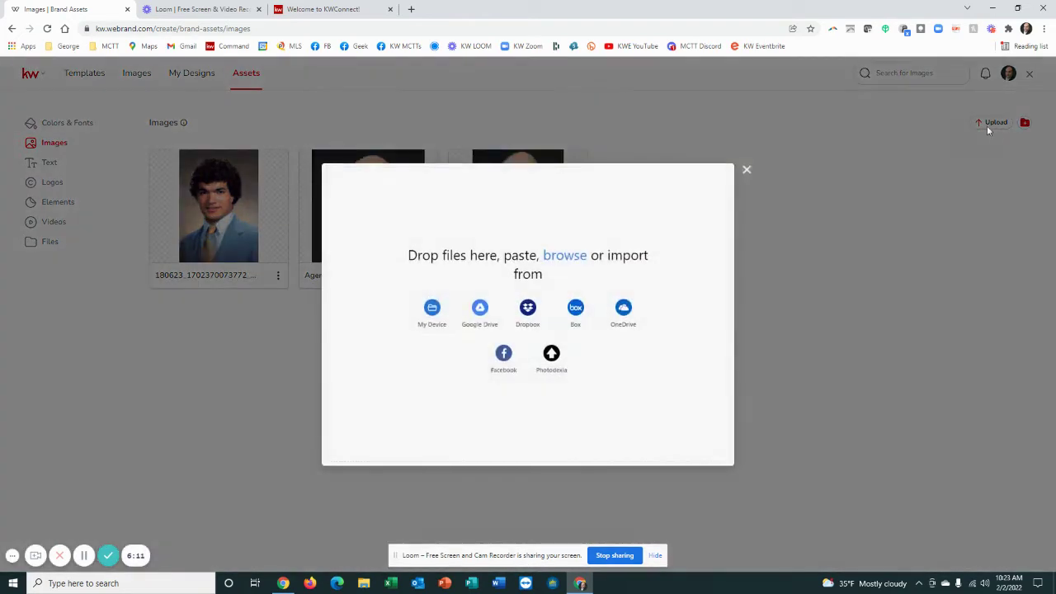
left_click(433, 311)
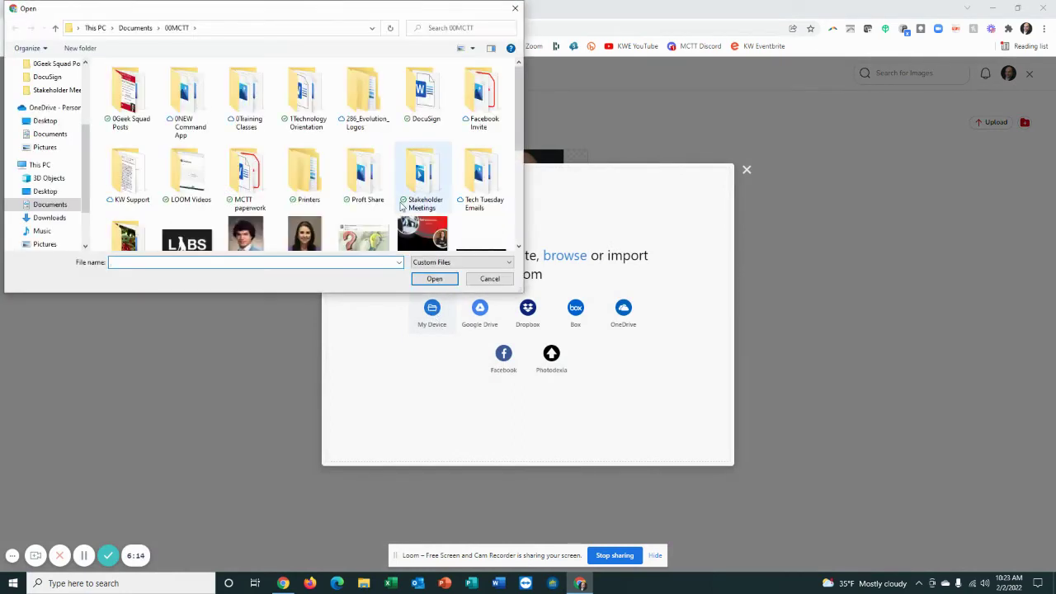
scroll(402, 206, "down", 5)
left_click(425, 132)
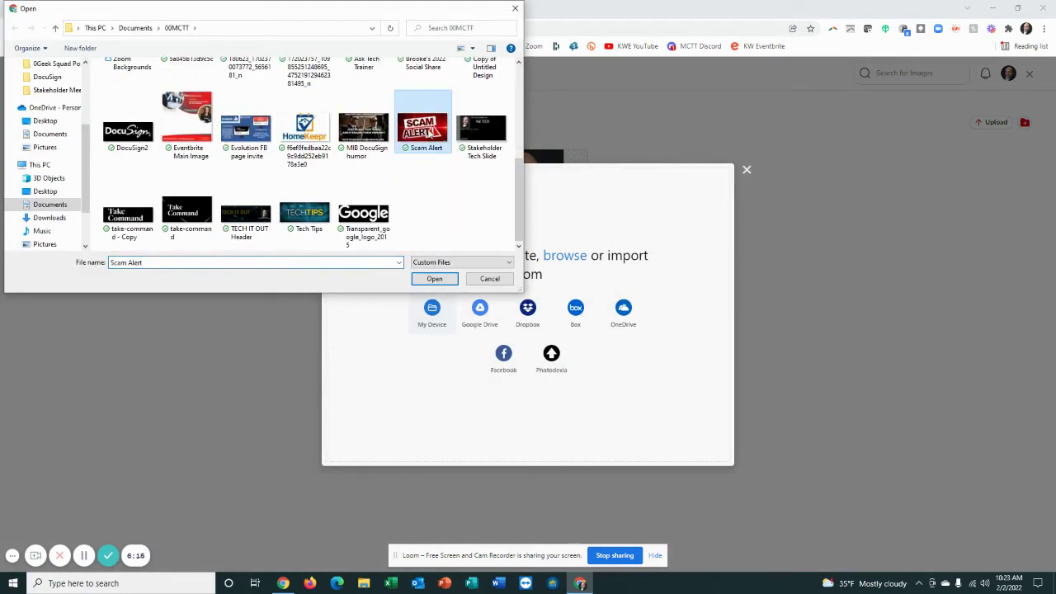
left_click(435, 279)
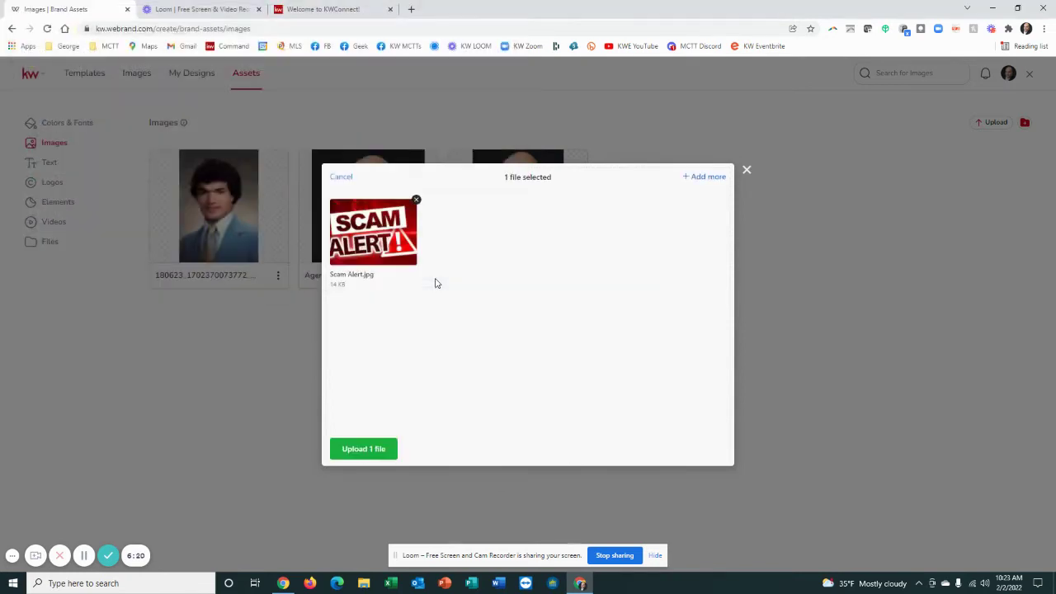
left_click(369, 453)
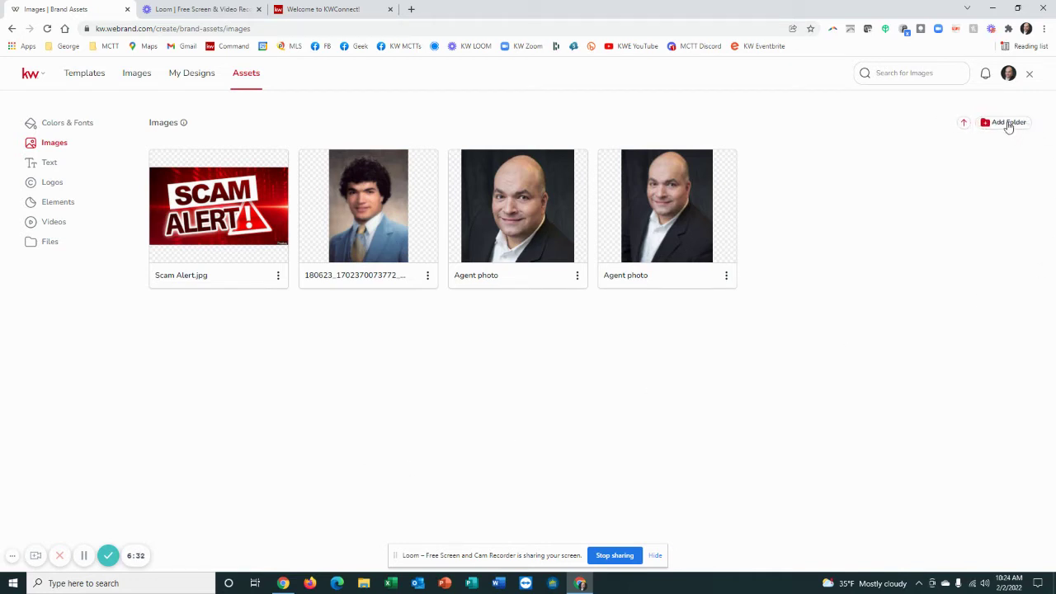
Step: Create an image folder named Headshots
left_click(1007, 123)
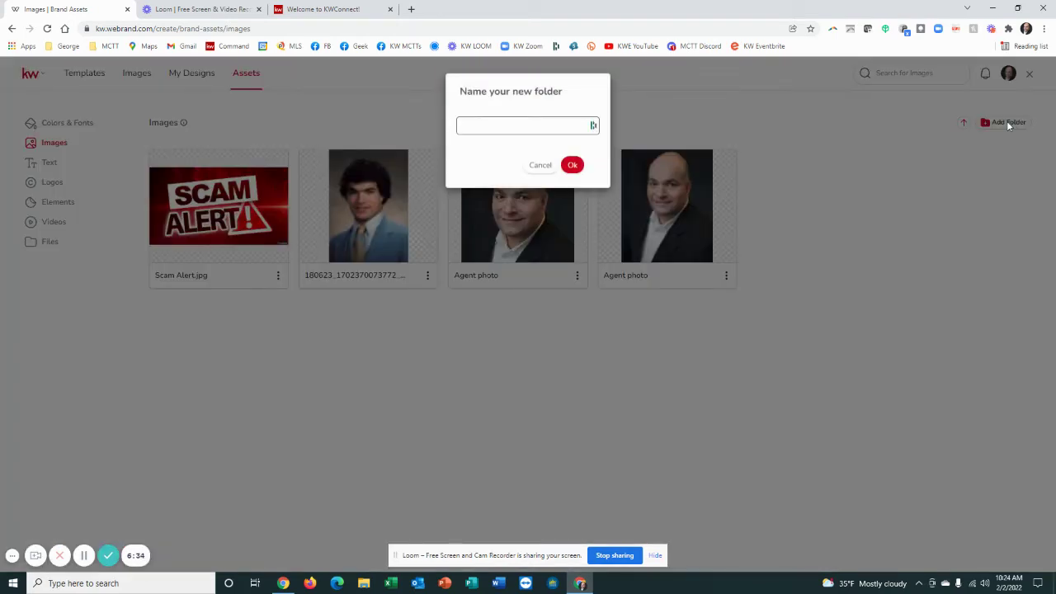
type("Headshio")
key("BackSpace")
key("BackSpace")
type("ots")
left_click(574, 167)
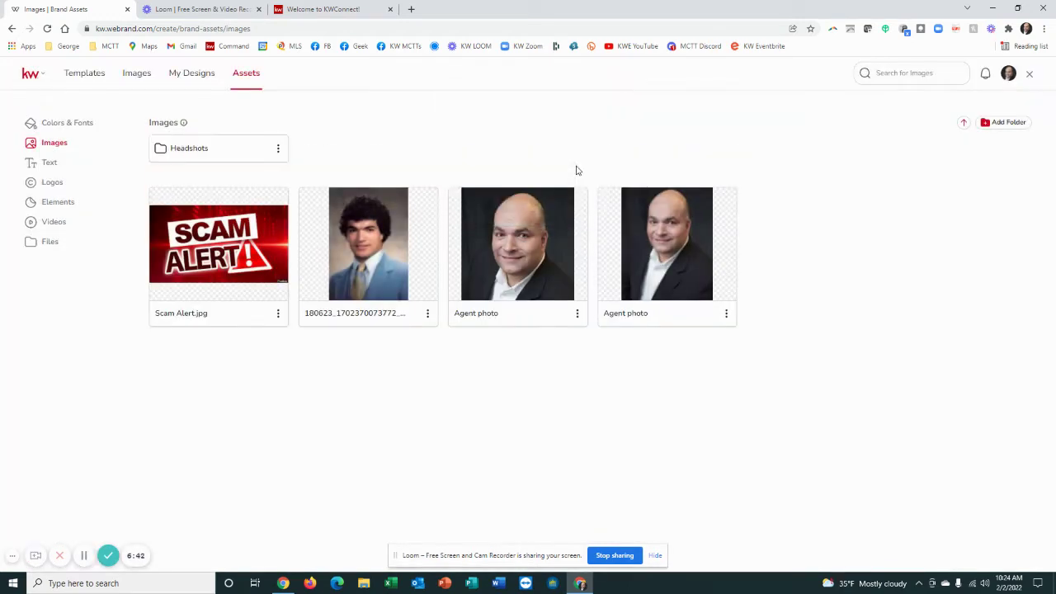
Step: Move the uploaded portrait and both Agent photo images into the Headshots folder
left_click_drag(366, 243, 314, 193)
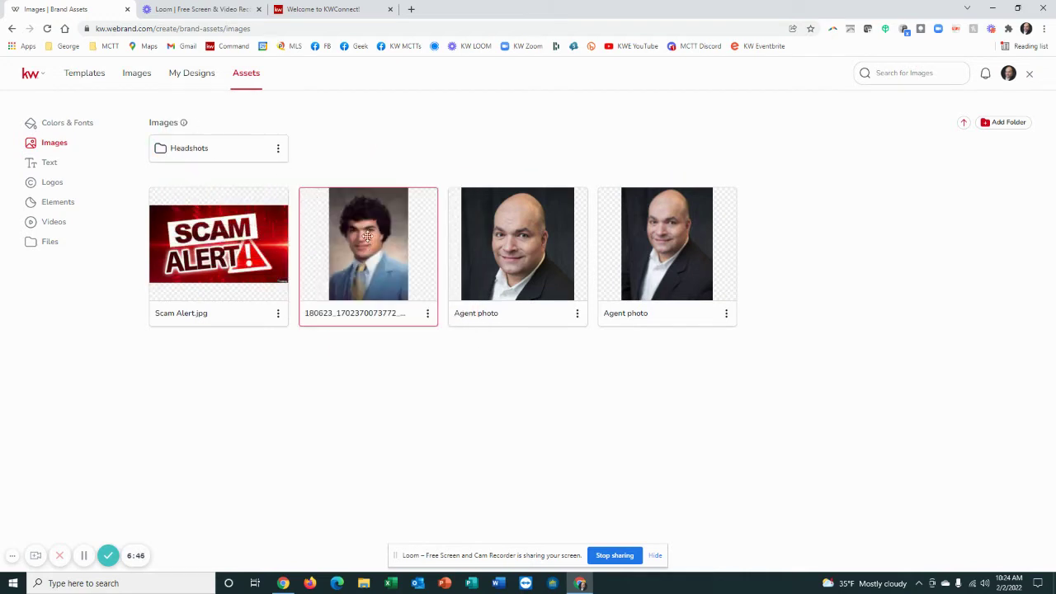
left_click_drag(364, 238, 255, 143)
left_click_drag(391, 203, 238, 151)
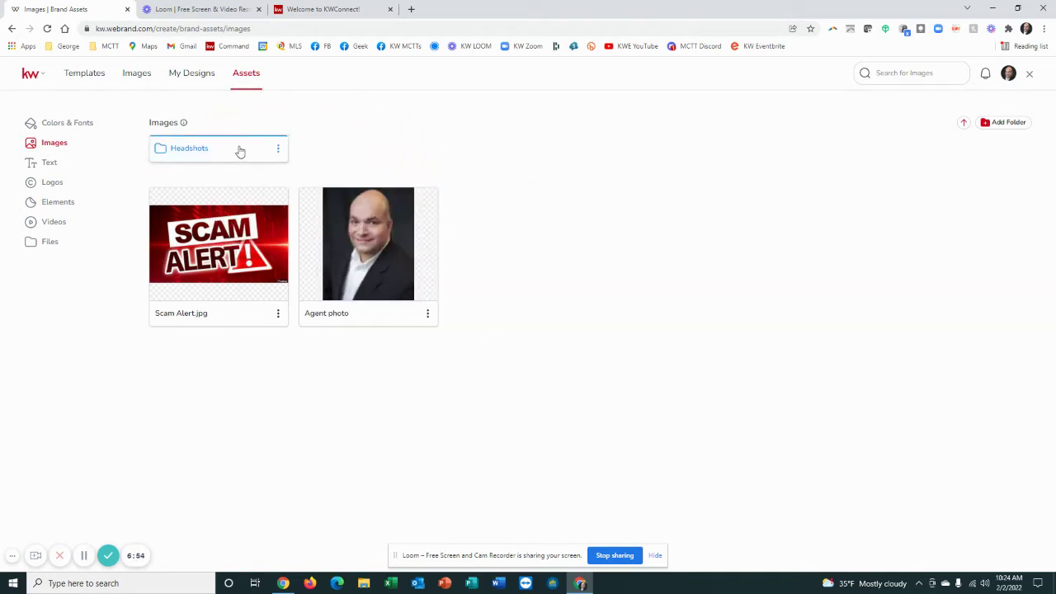
left_click_drag(461, 204, 229, 147)
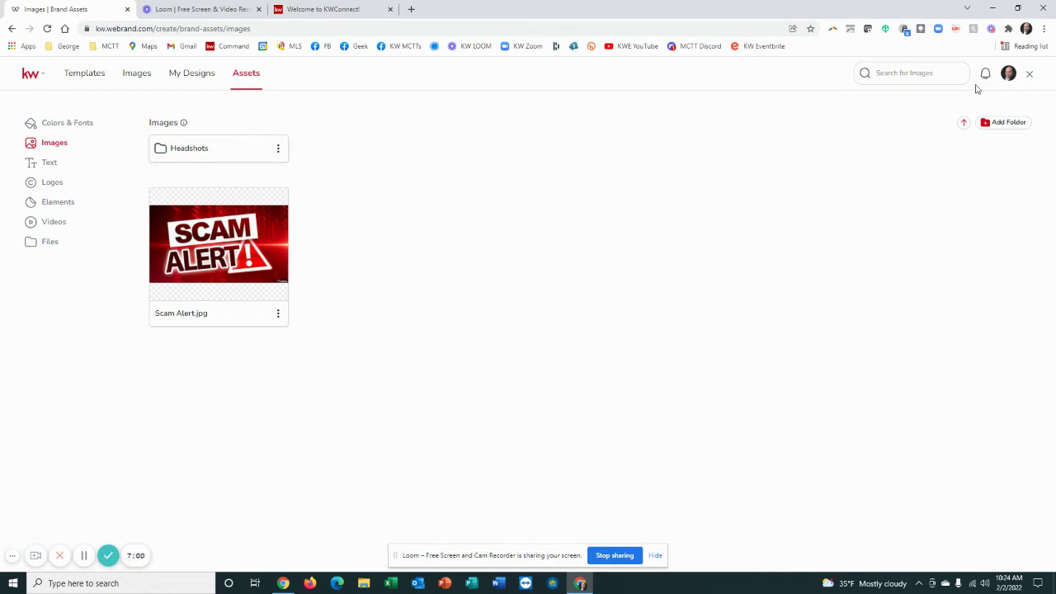
Step: Create an image folder named Backgrounds
left_click(1008, 122)
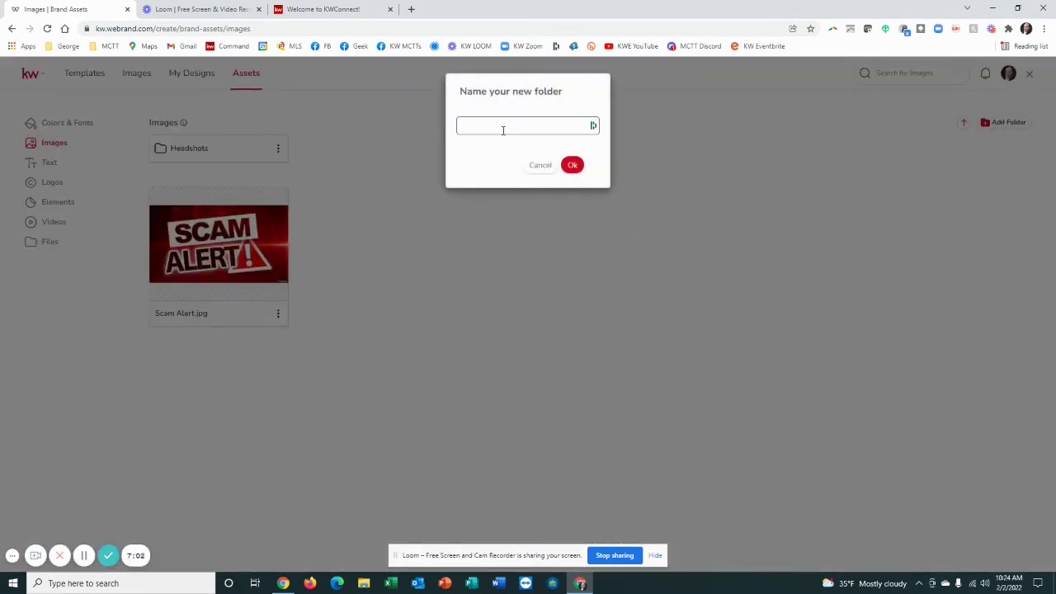
left_click(502, 127)
type("ba")
key("BackSpace")
key("BackSpace")
type("Backgrounds")
left_click(573, 165)
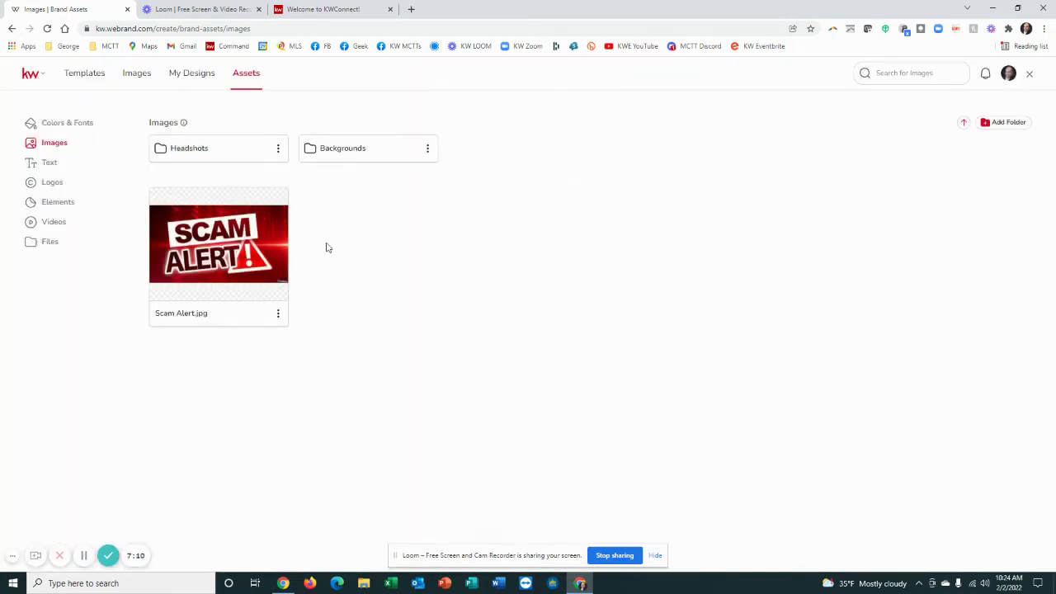
Step: Move the Scam Alert picture into the Backgrounds folder and open the Headshots folder to view its images
left_click_drag(200, 255, 339, 153)
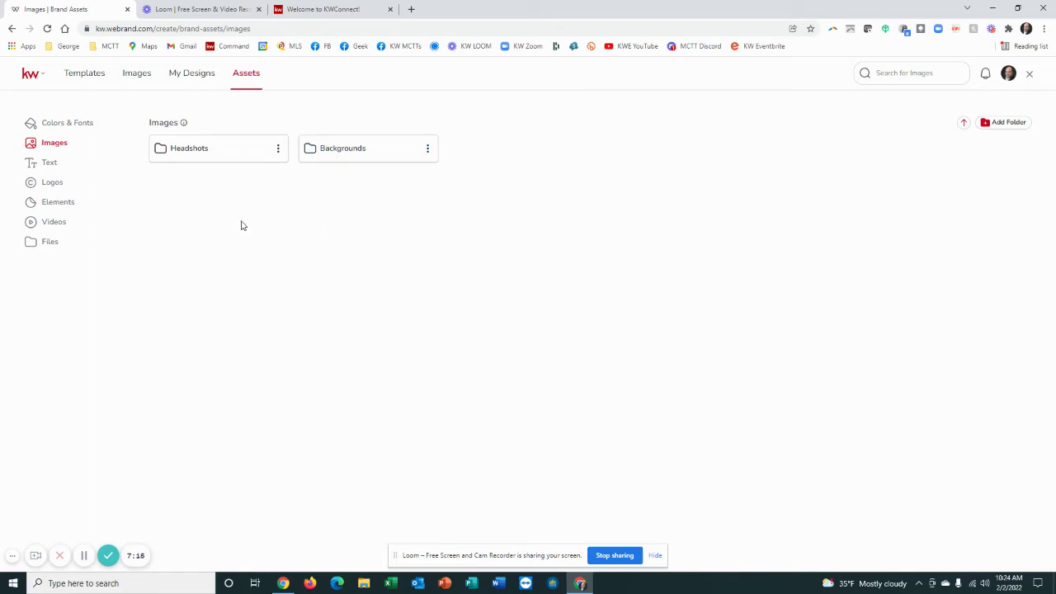
left_click(235, 156)
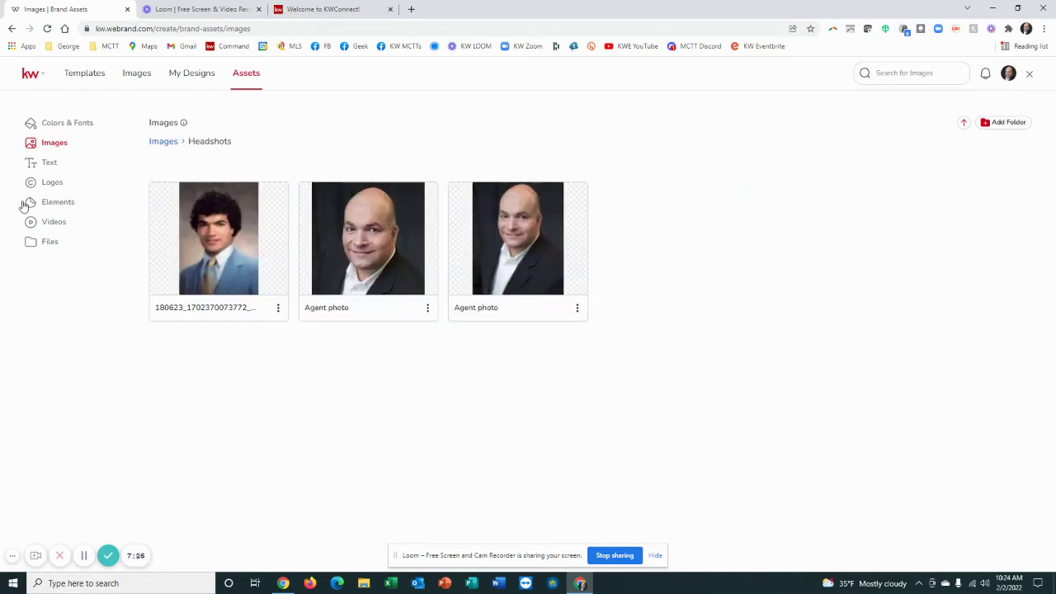
Step: Start a custom New Text field in the brand's text assets
left_click(49, 164)
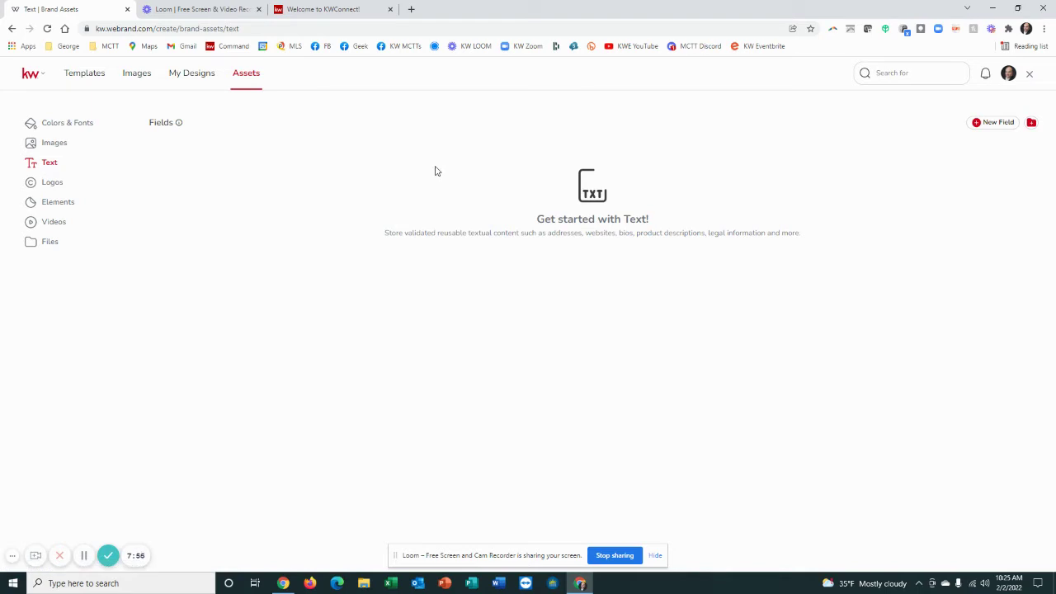
left_click(998, 124)
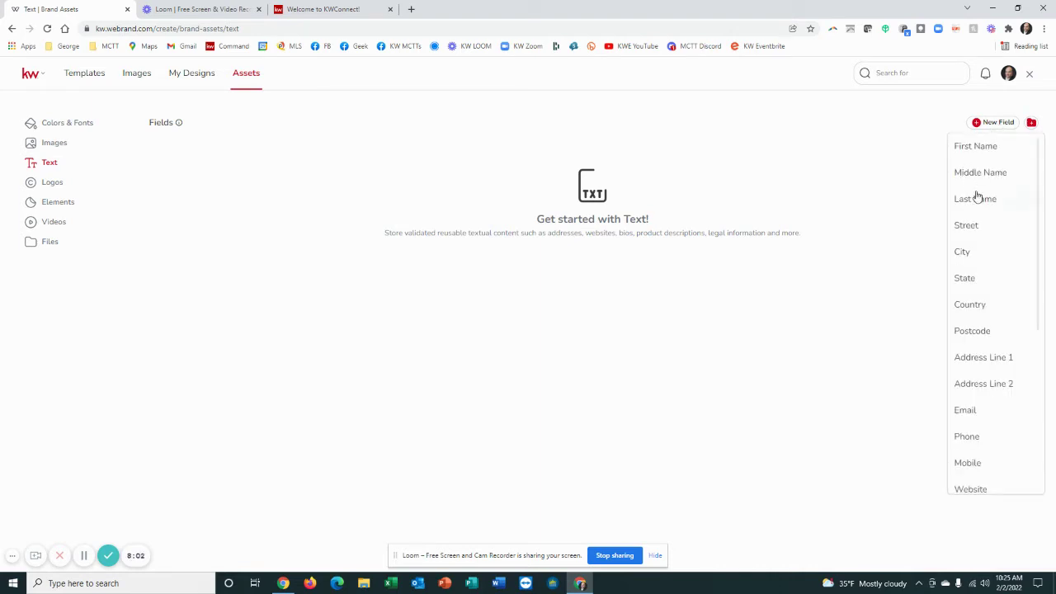
scroll(977, 196, "down", 2)
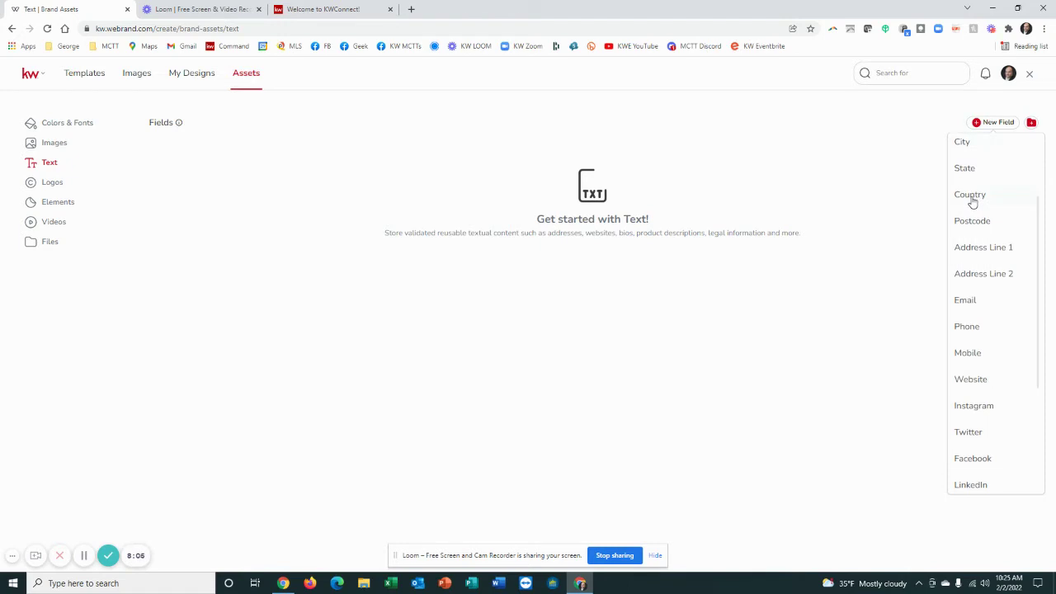
scroll(973, 203, "down", 1)
scroll(972, 201, "down", 3)
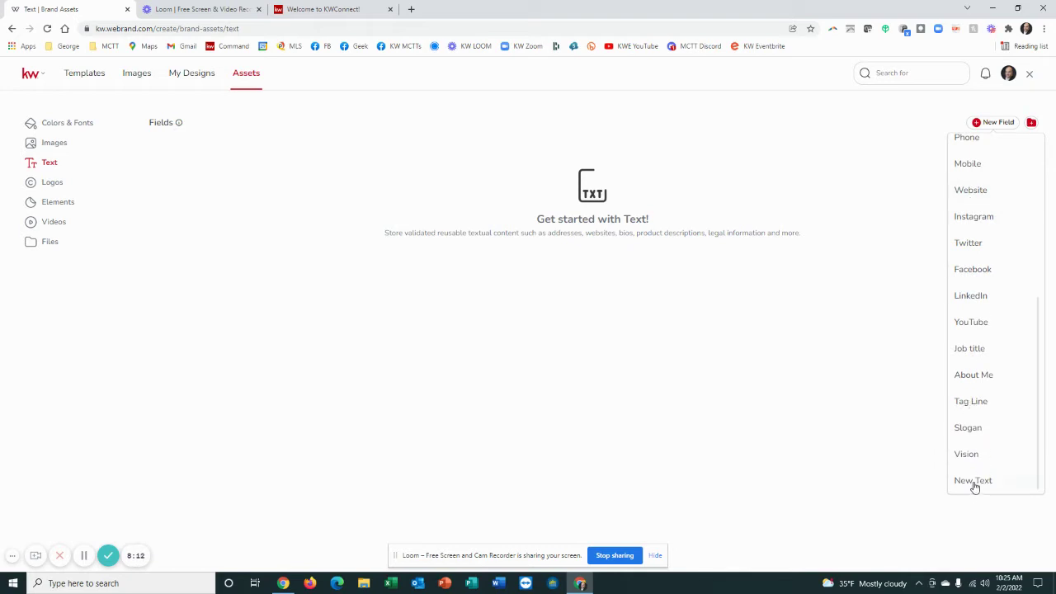
left_click(974, 483)
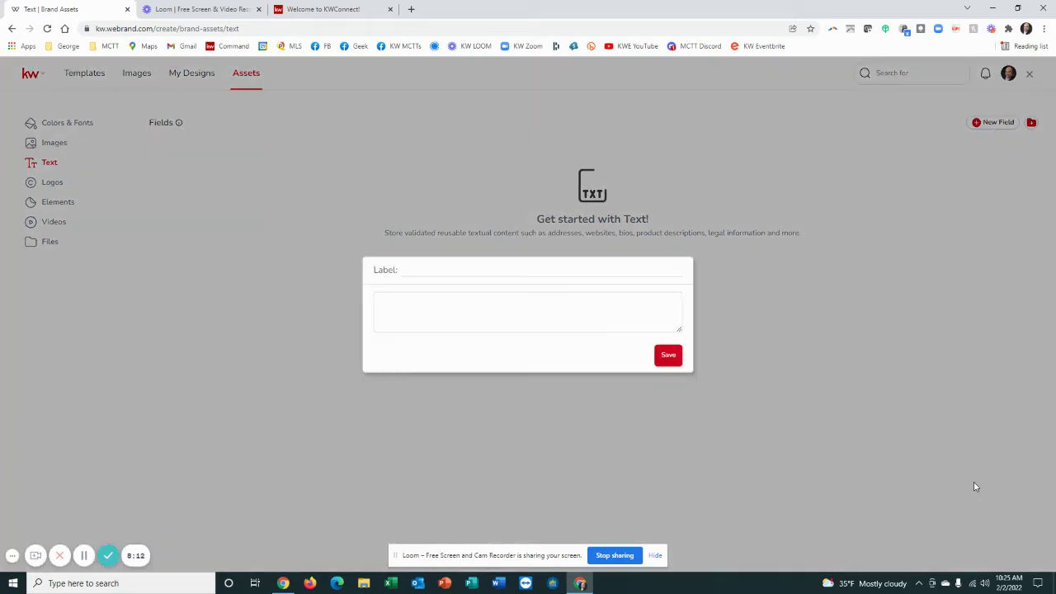
Step: Label the new text field Tag line, enter "You are in good hands!" as its content and save it
left_click(435, 269)
type("Tag line")
left_click(443, 311)
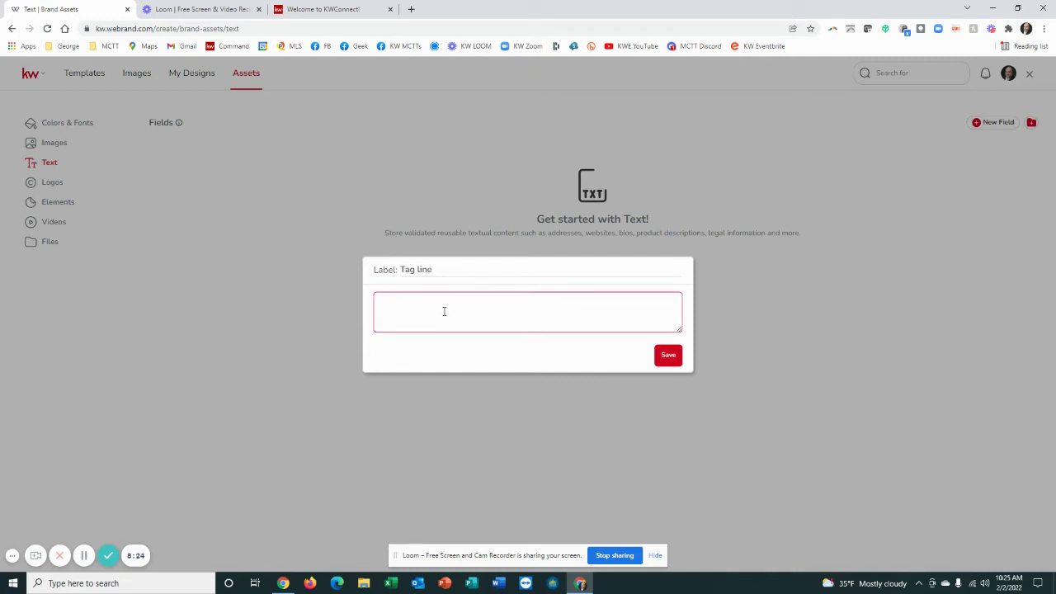
type("Your")
key("BackSpace")
key("BackSpace")
type("u are in good hands")
left_click(669, 356)
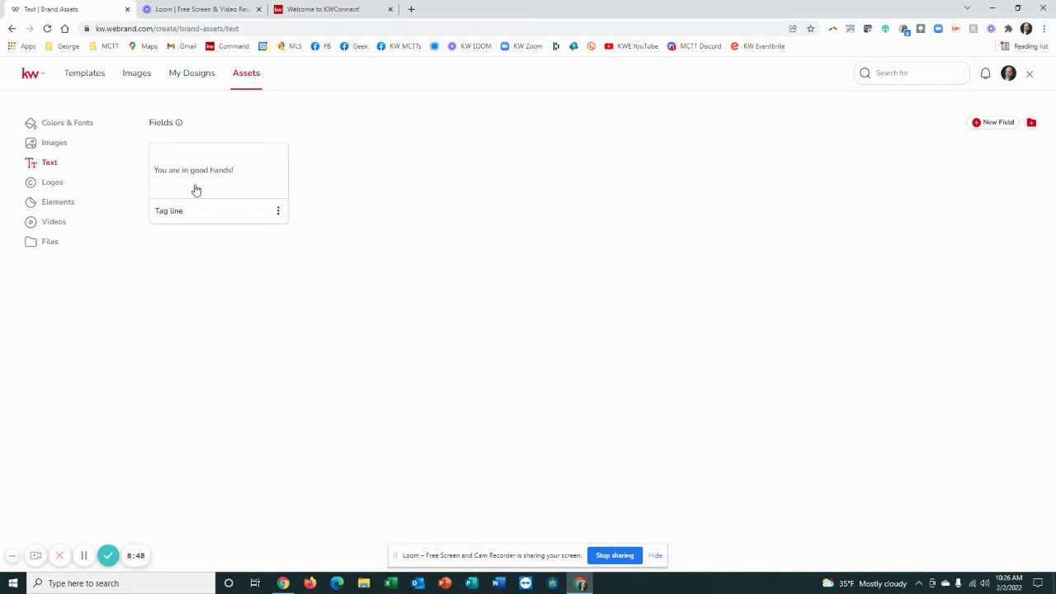
Step: Examine the actions available for the Tag line field and view the brand's logo assets
left_click(278, 213)
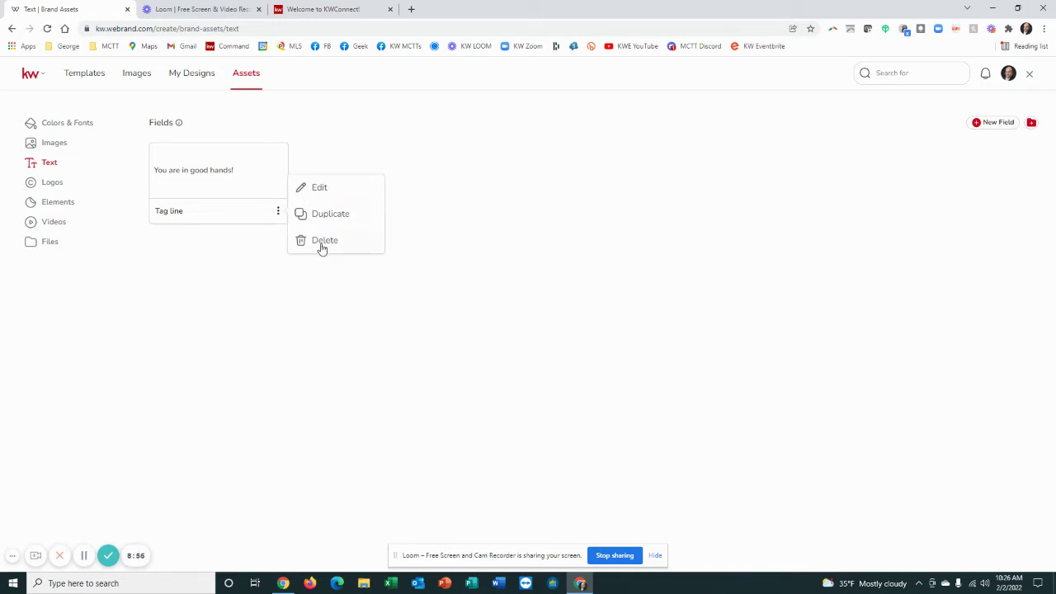
left_click(344, 152)
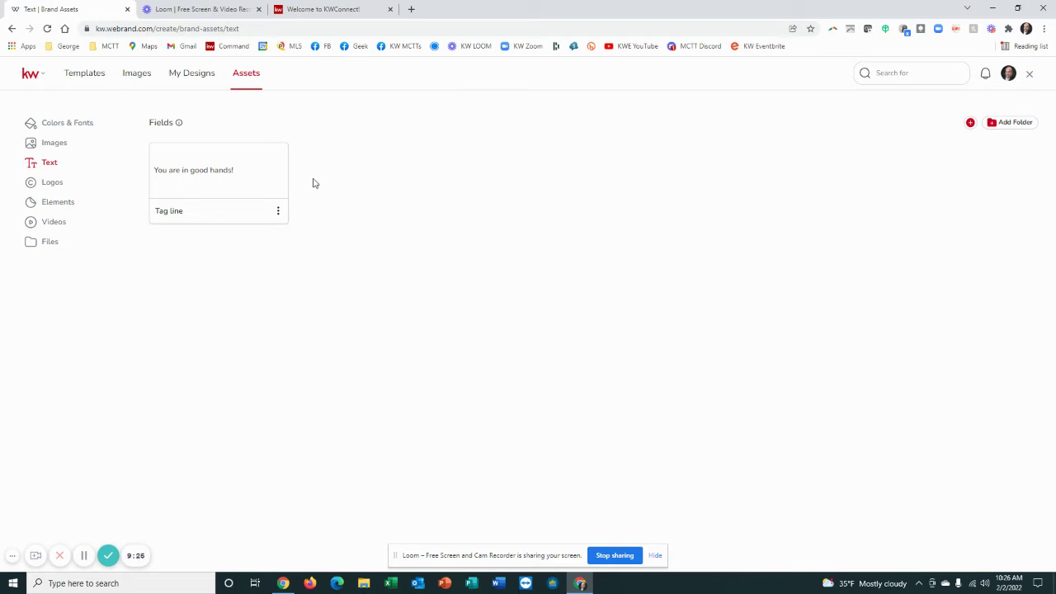
left_click(52, 184)
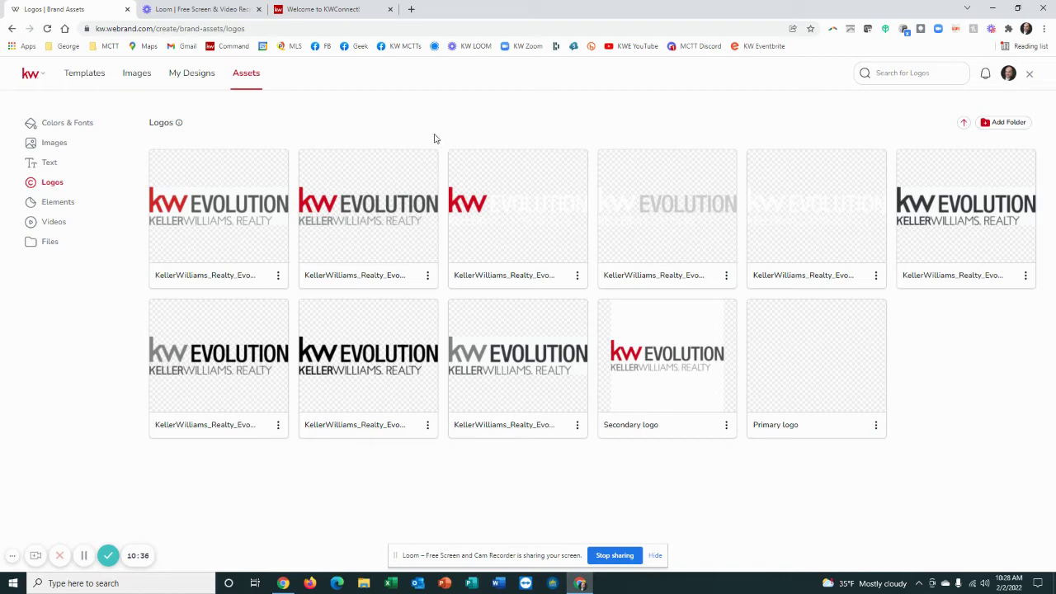
Step: Switch to the KW Connect site and open the Logos and Branding page from its Marketing resources
left_click(335, 11)
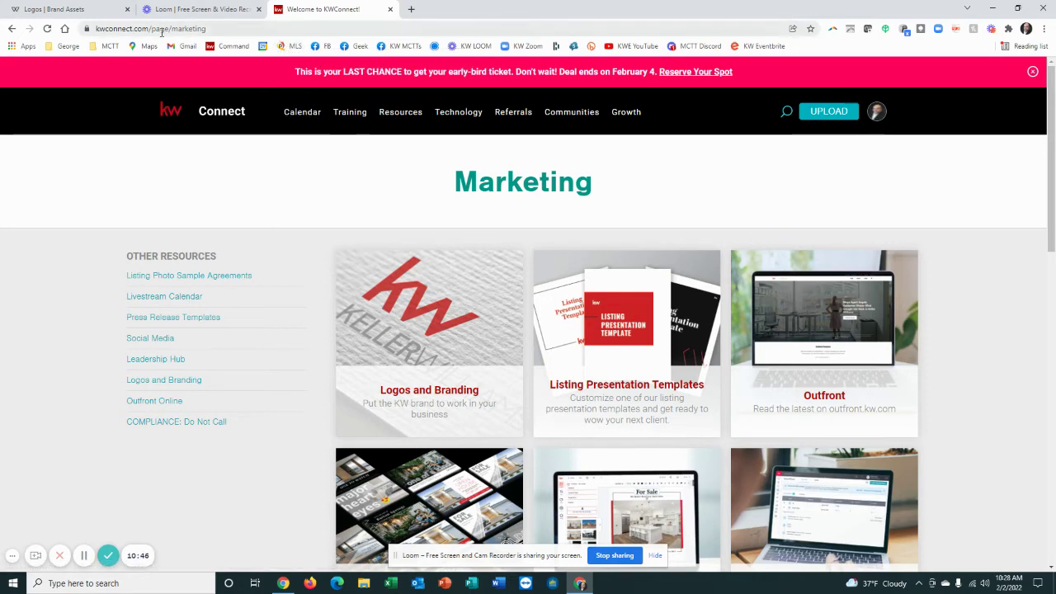
left_click(12, 28)
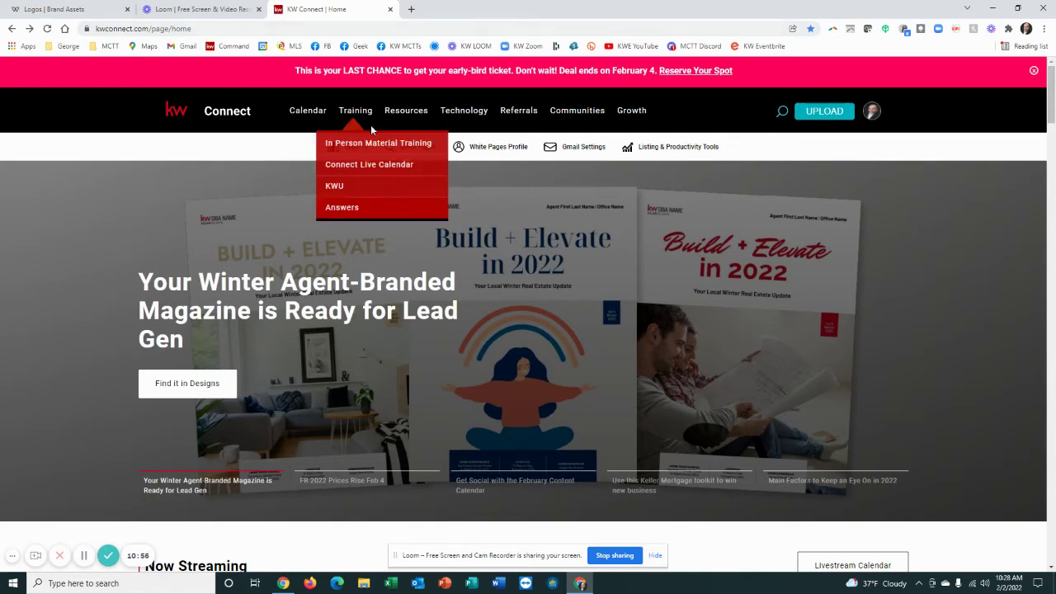
mouse_move(400, 115)
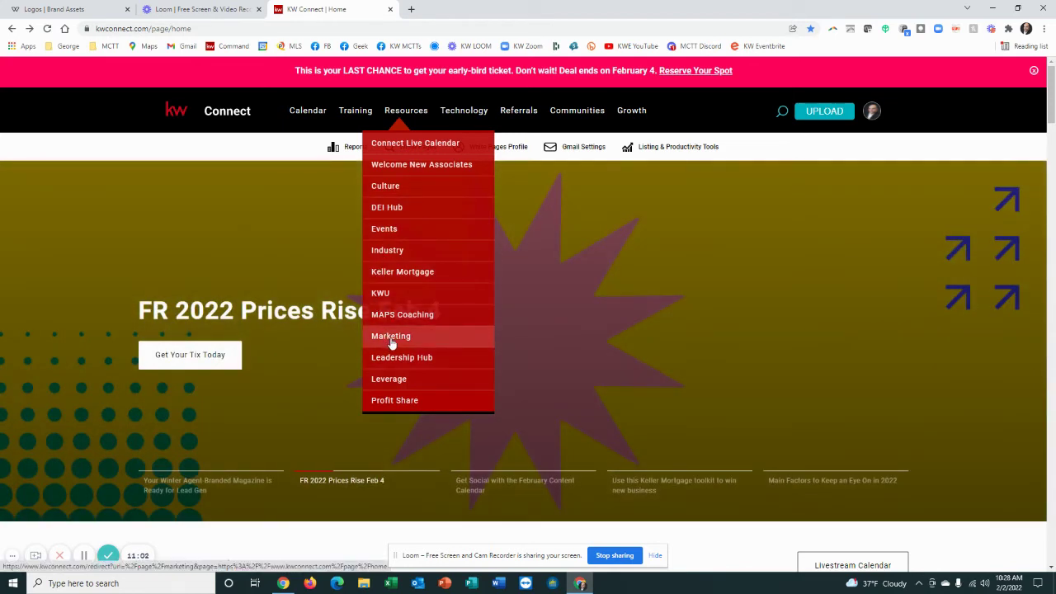
left_click(391, 339)
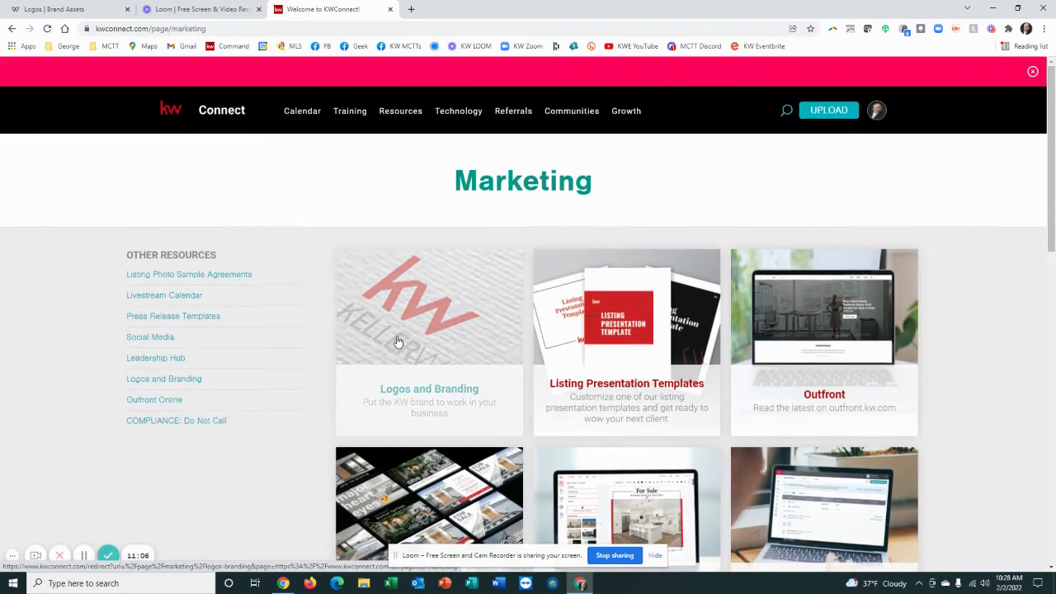
left_click(424, 394)
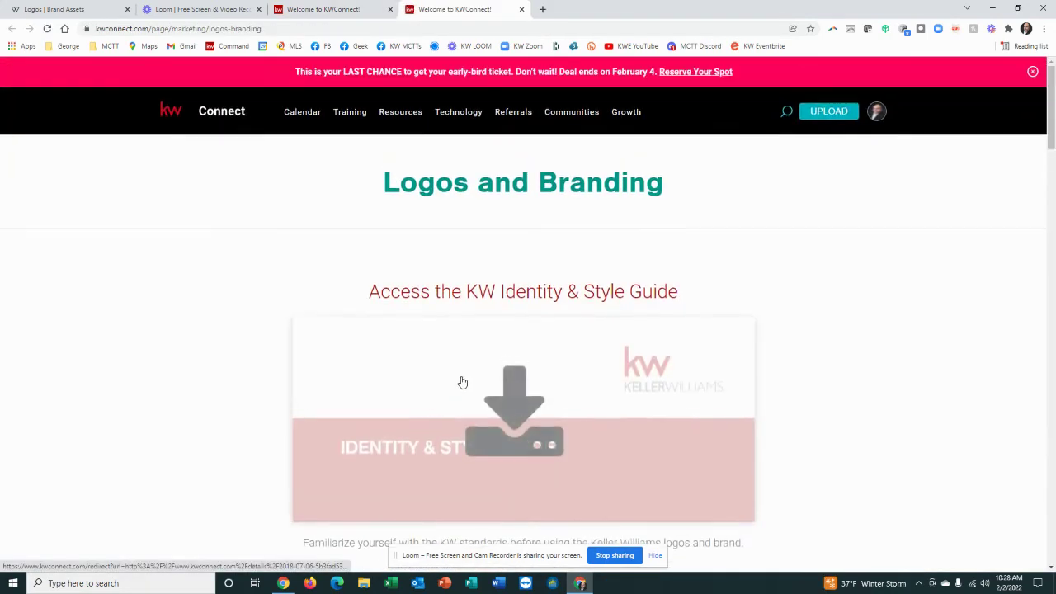
Step: Search the market center logos for 286 and download the Evolution logo package to the Desktop as 286_Evolution
scroll(234, 366, "down", 7)
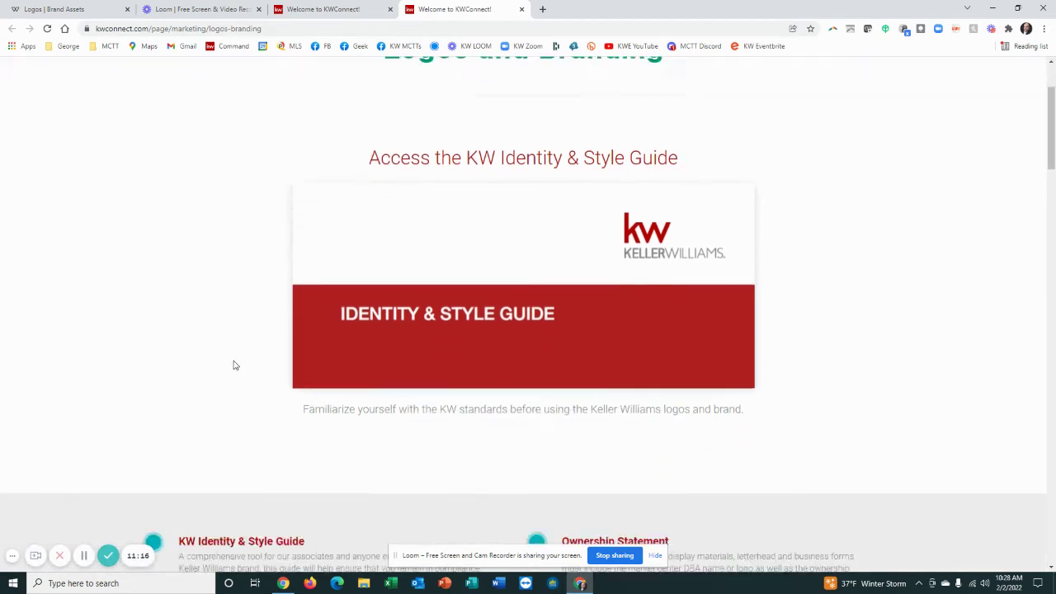
scroll(233, 365, "down", 2)
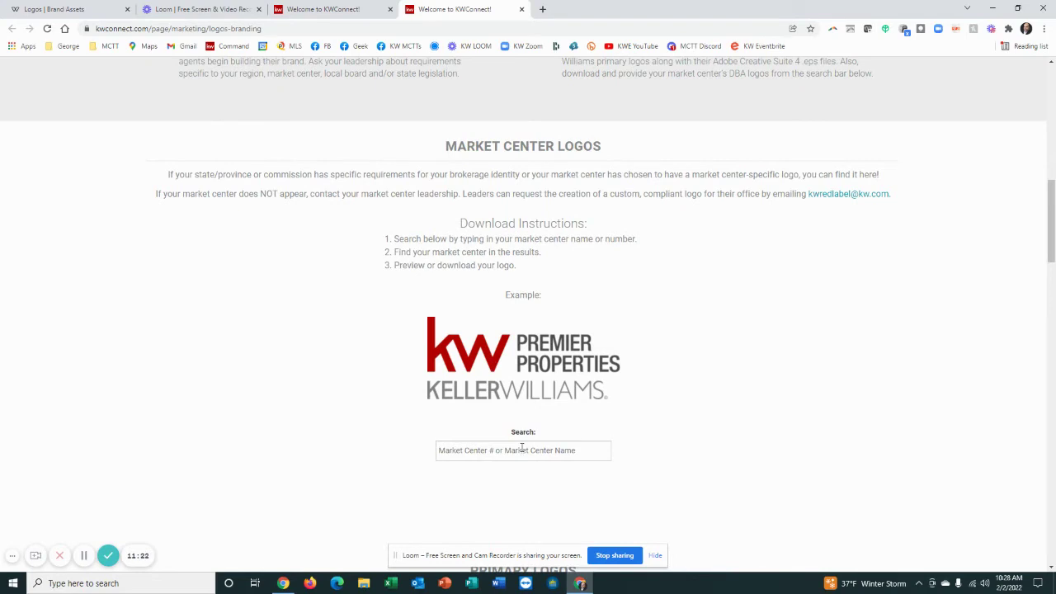
type("286")
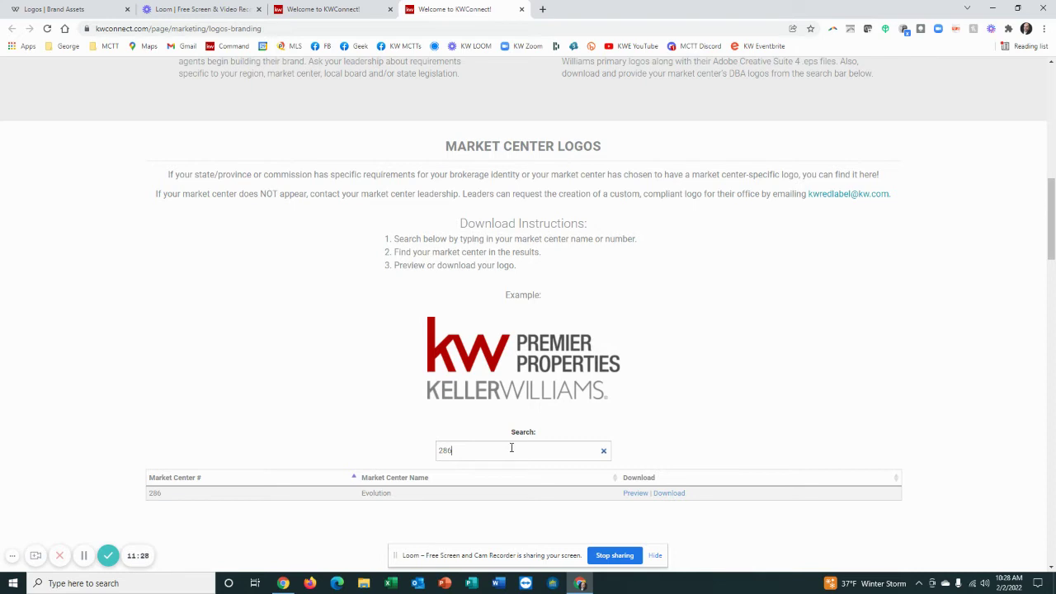
left_click(668, 493)
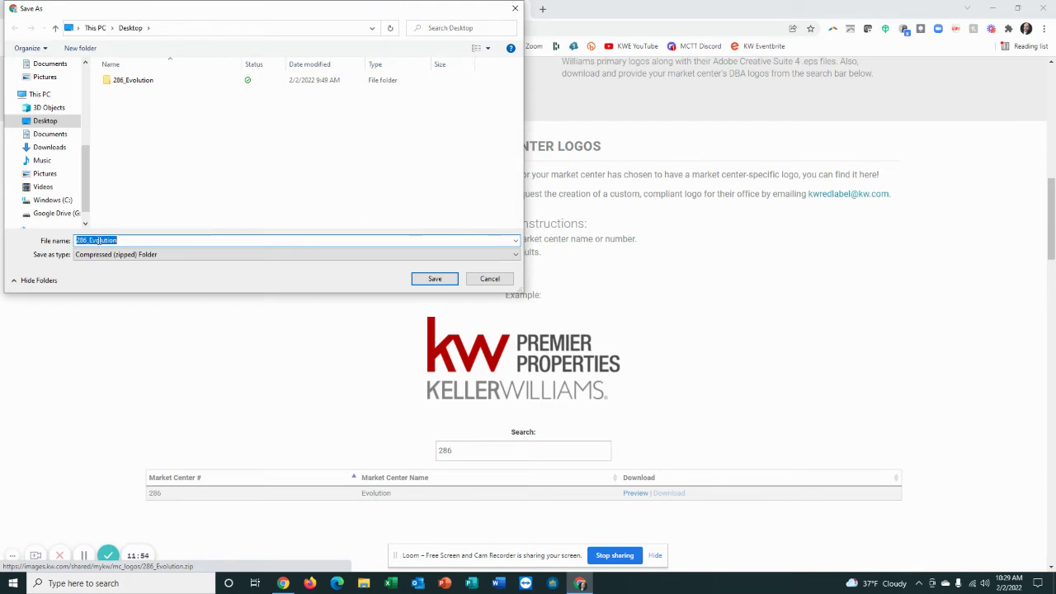
left_click(435, 278)
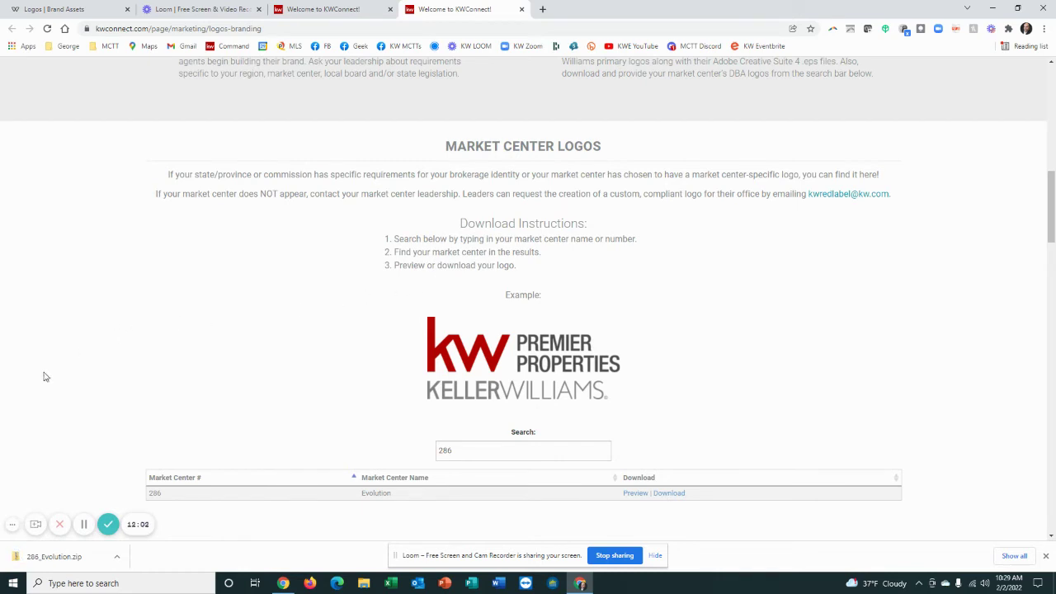
Step: Extract all files from the downloaded 286_Evolution archive to the Desktop's 286_Evolution folder, replacing the files with the same names
left_click(65, 561)
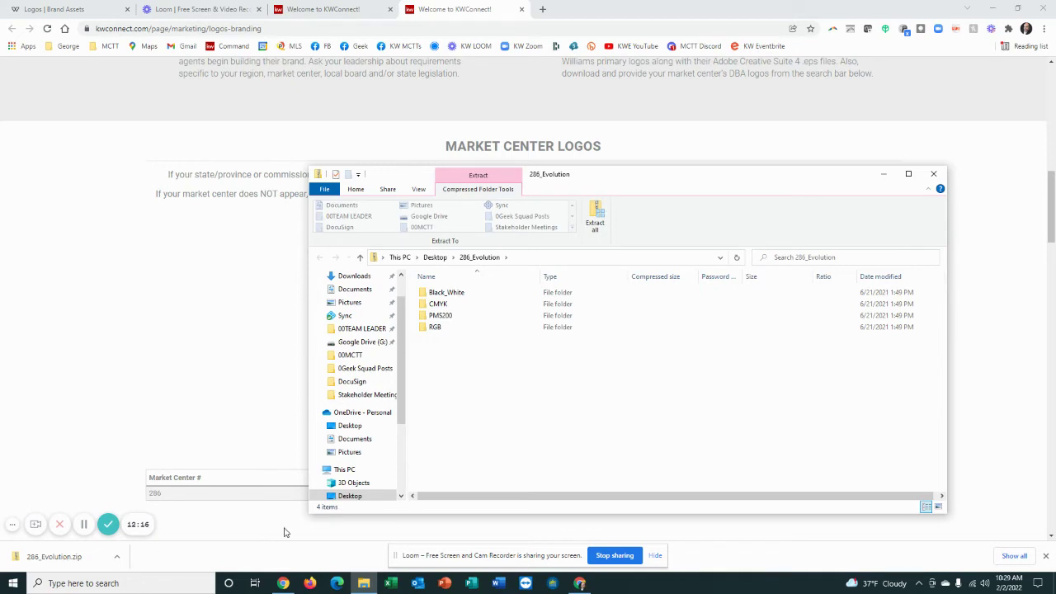
left_click(599, 223)
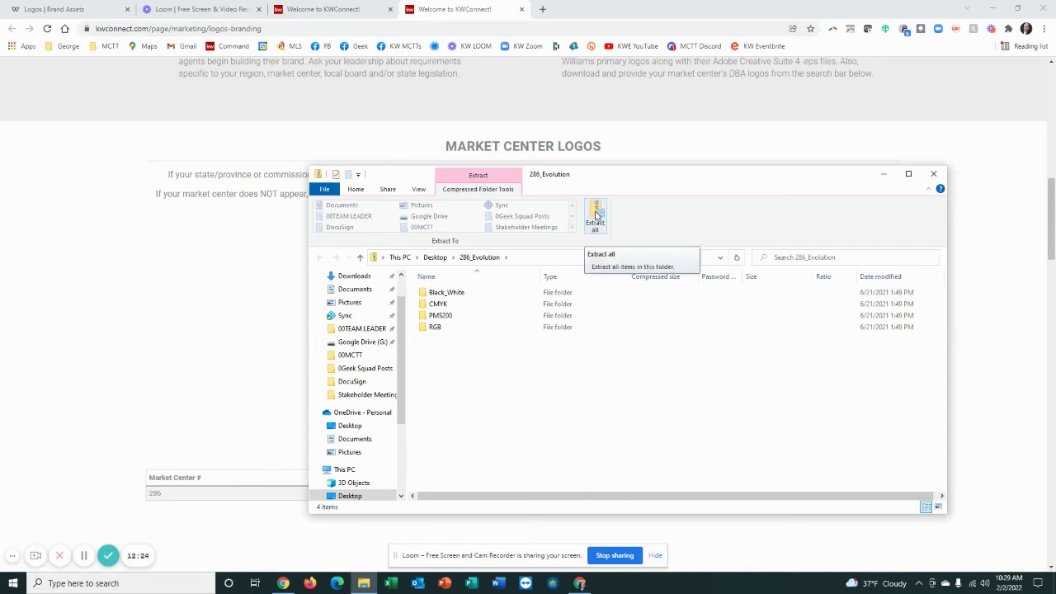
left_click(597, 214)
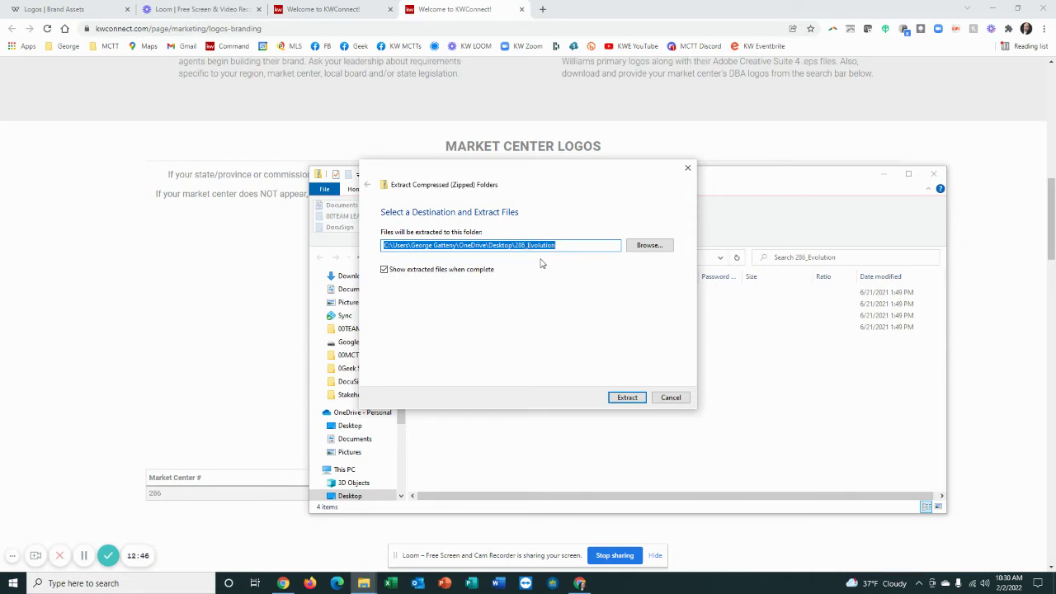
left_click(626, 398)
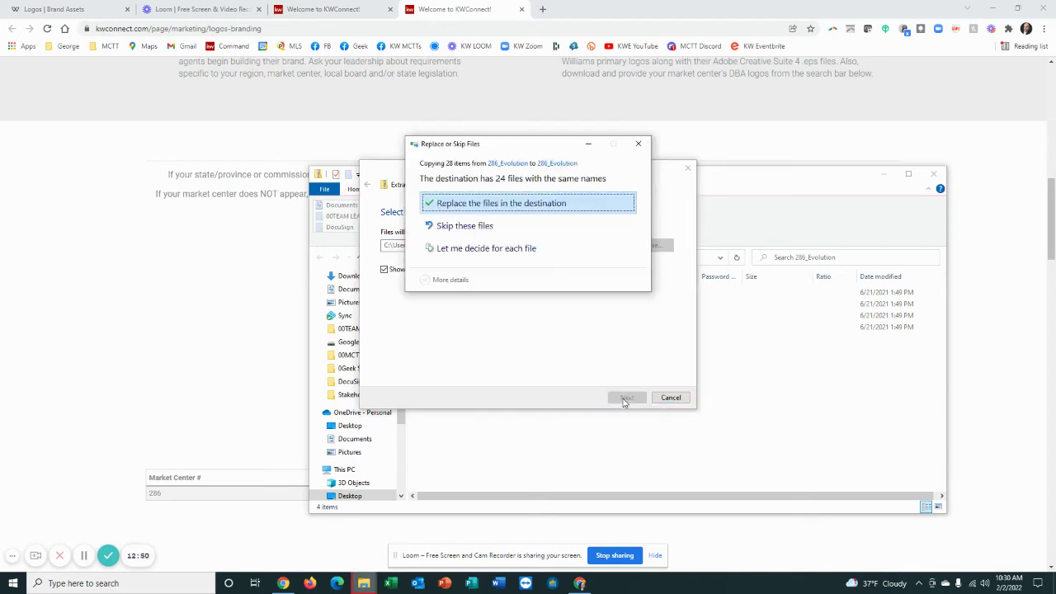
left_click(513, 207)
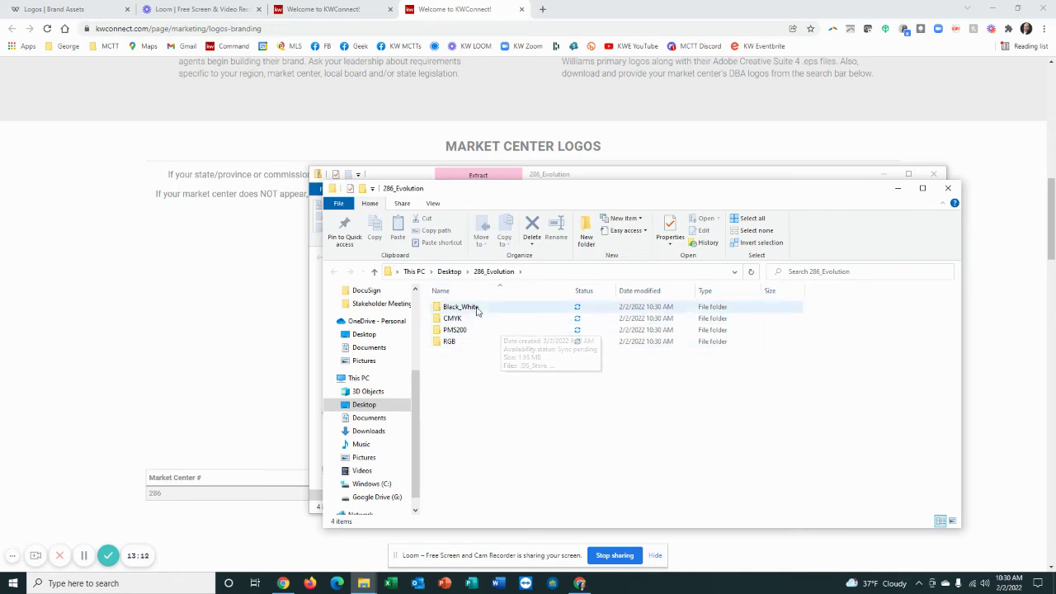
Step: Delete the compressed 286_Evolution archive from the Desktop
left_click(450, 272)
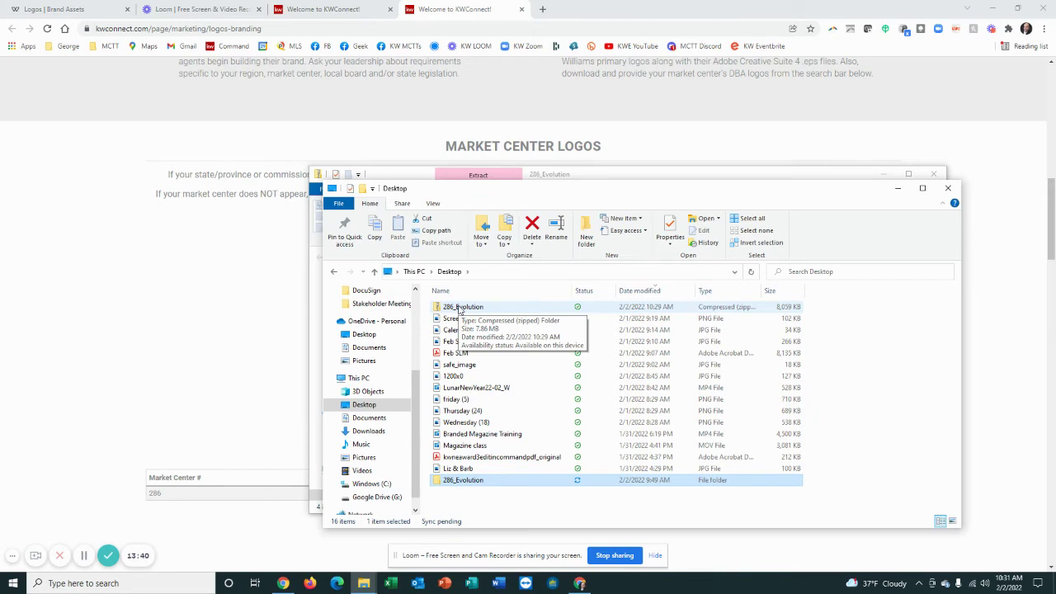
left_click(459, 309)
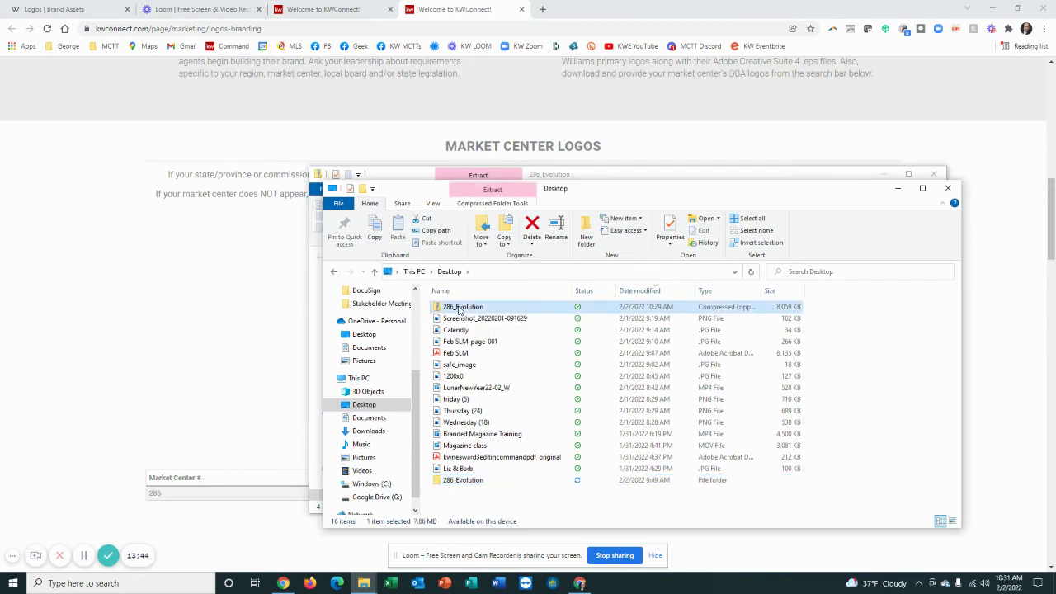
key("Delete")
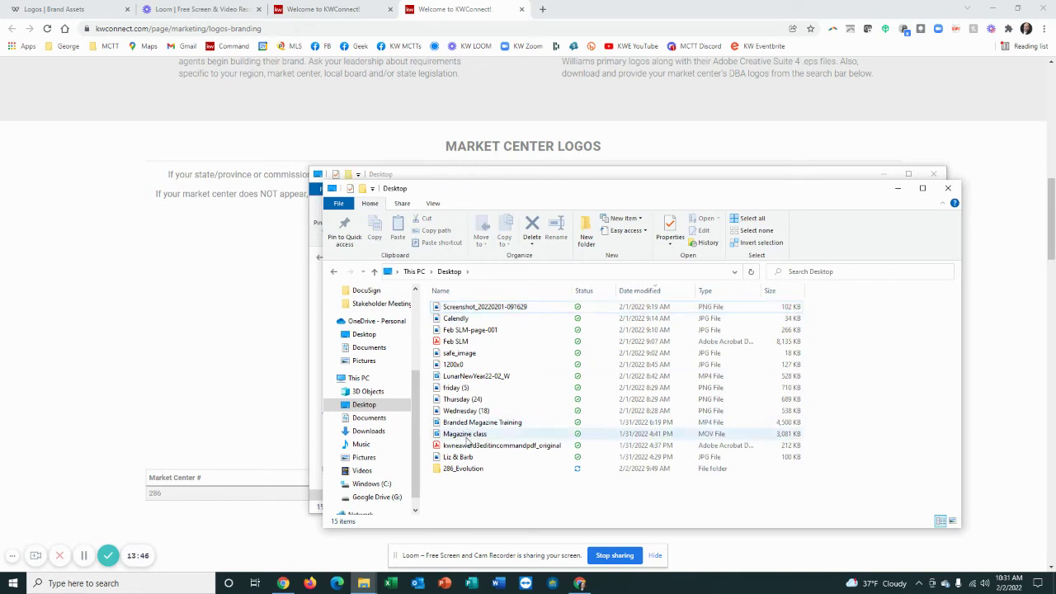
Step: Open the extracted 286_Evolution folder on the Desktop
left_click(467, 472)
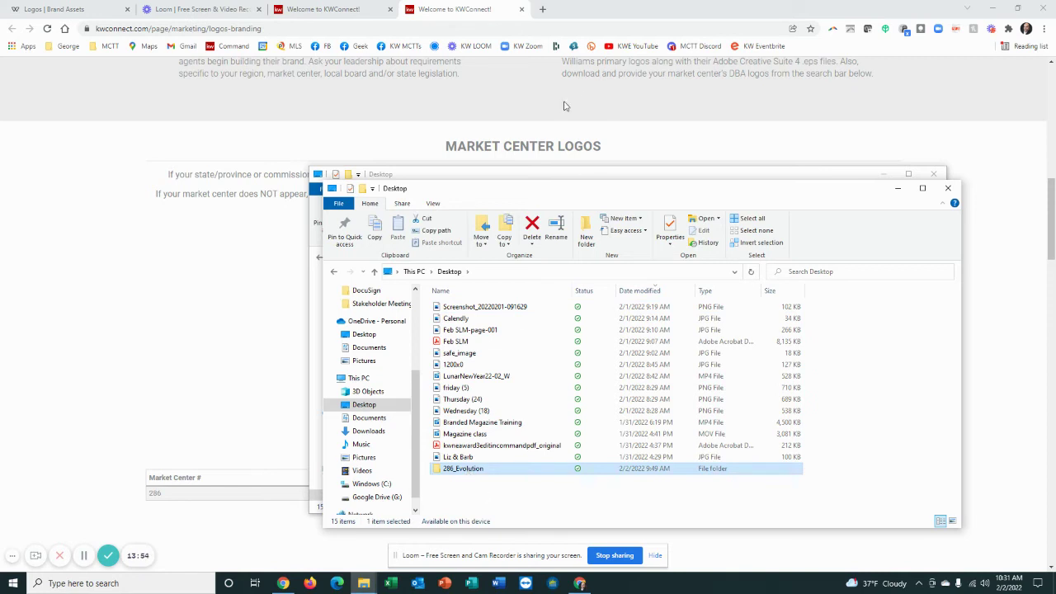
left_click(550, 175)
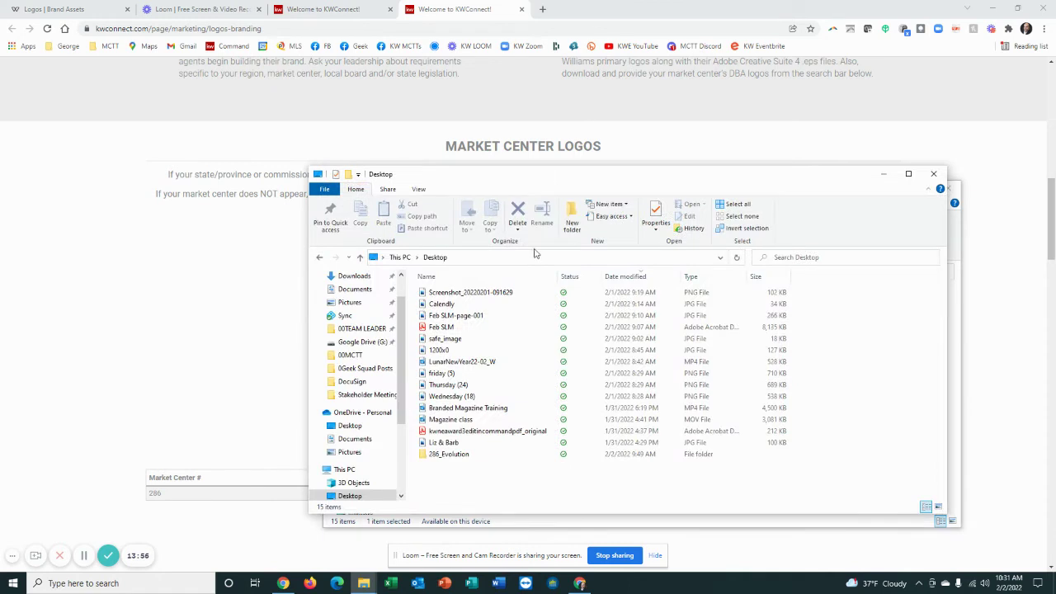
double_click(450, 455)
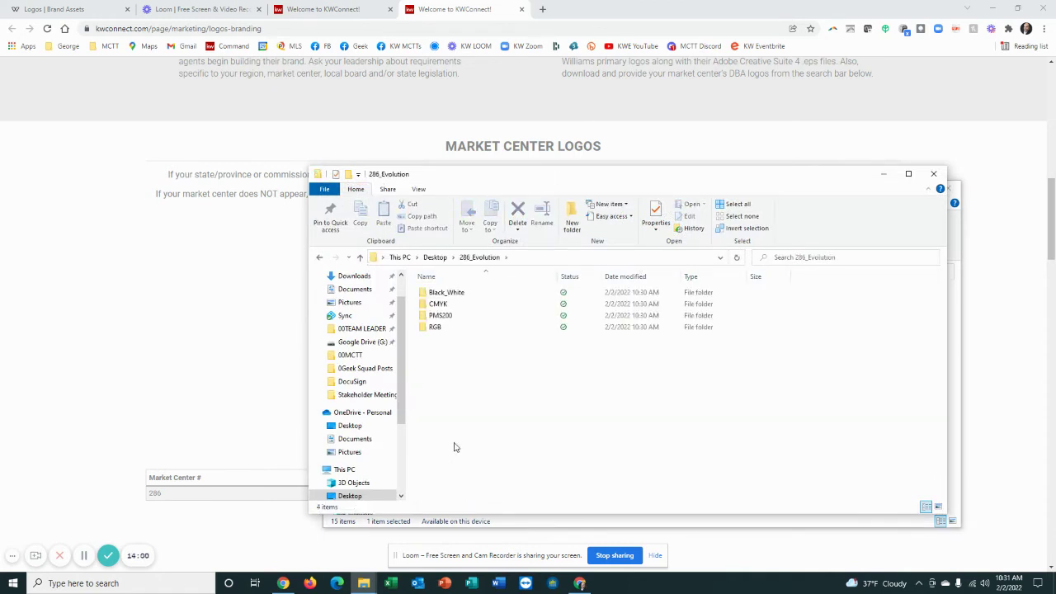
Step: Look through the logo files in the Black_White folder, close the folder windows and return to the Logos brand assets page
double_click(450, 293)
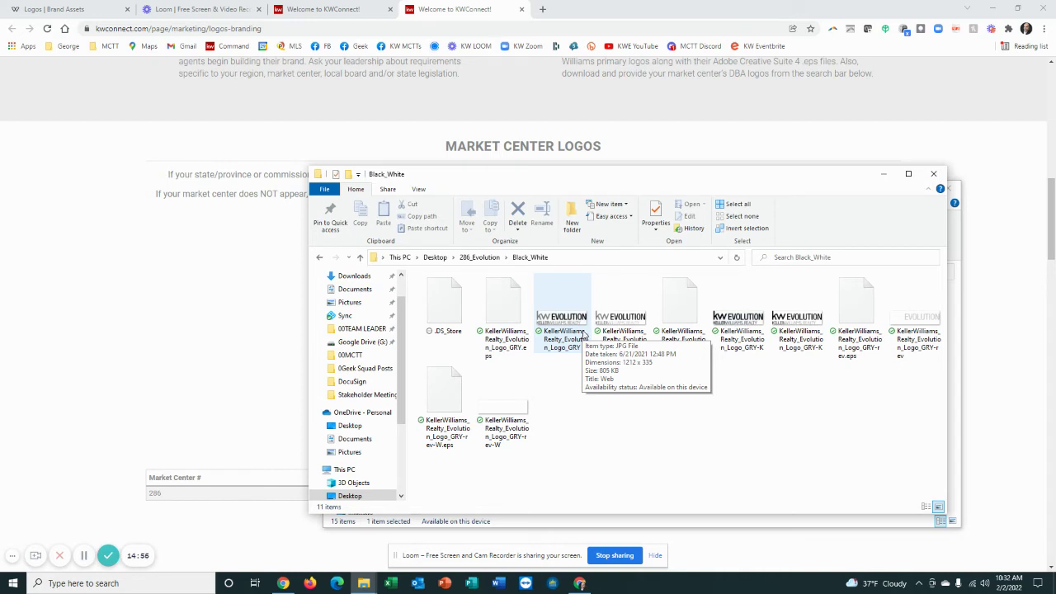
left_click(934, 176)
left_click(948, 189)
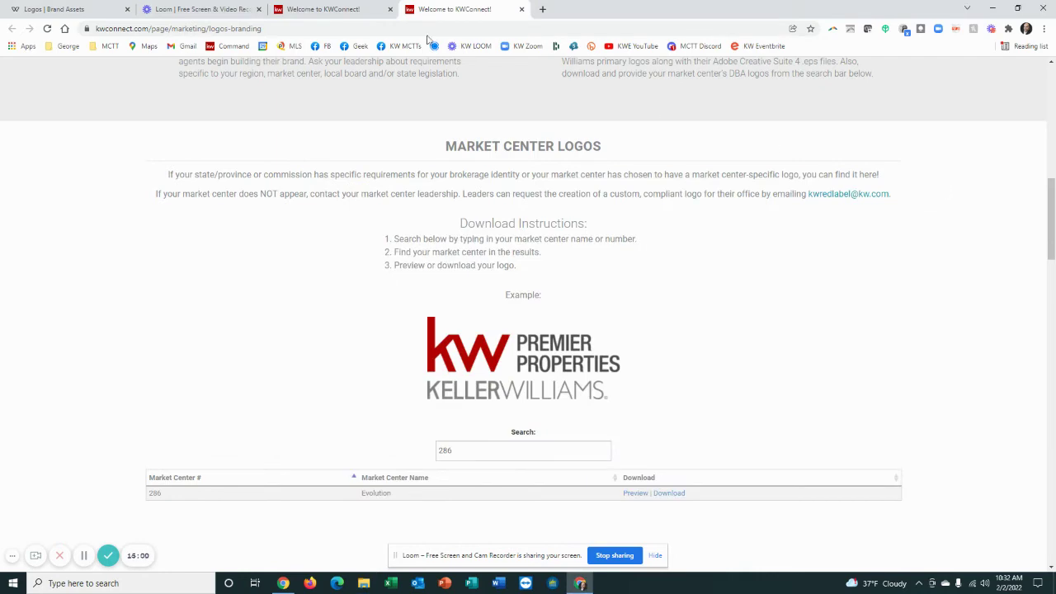
left_click(311, 14)
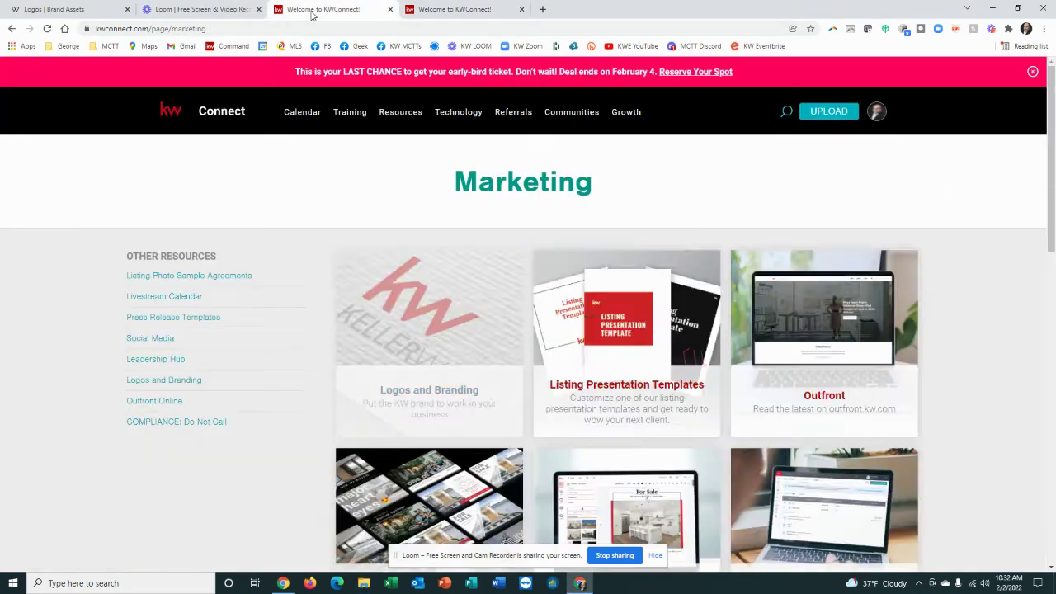
left_click(52, 11)
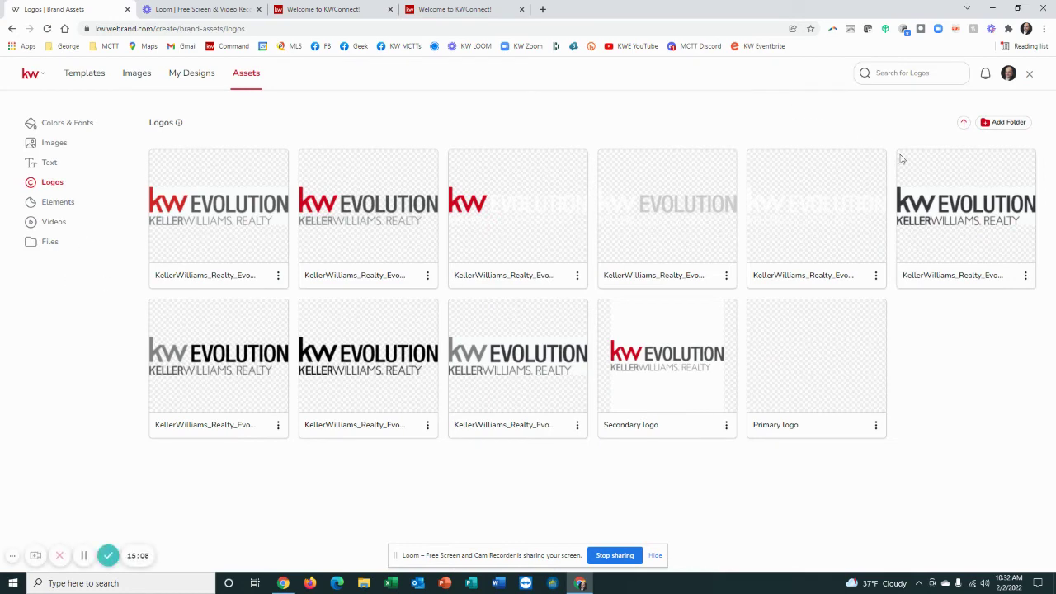
Step: Start a logo upload from the device and browse to the Black_White folder inside the Desktop's 286_Evolution folder
left_click(991, 125)
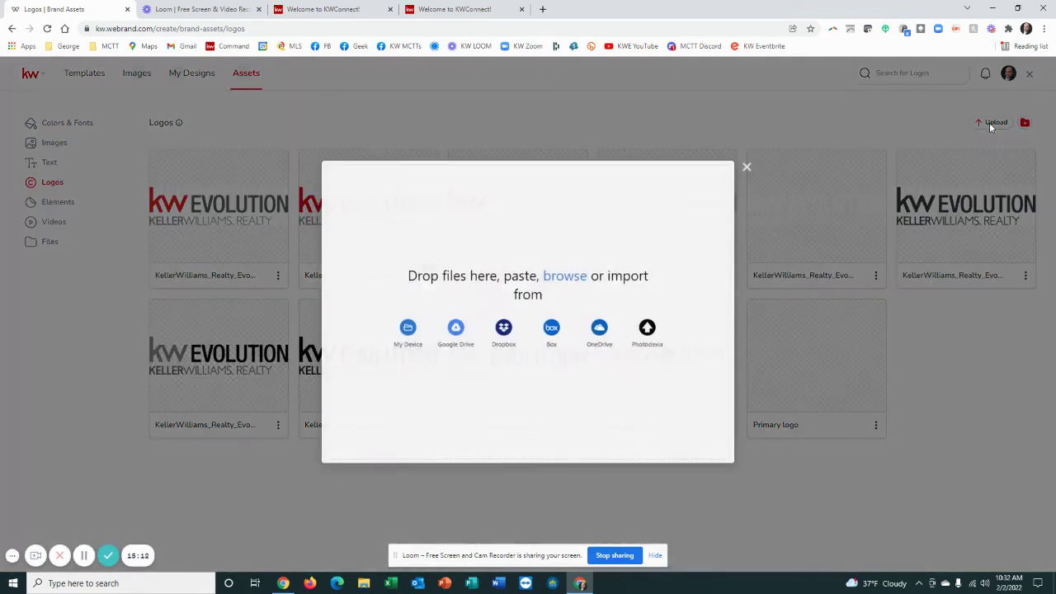
left_click(408, 336)
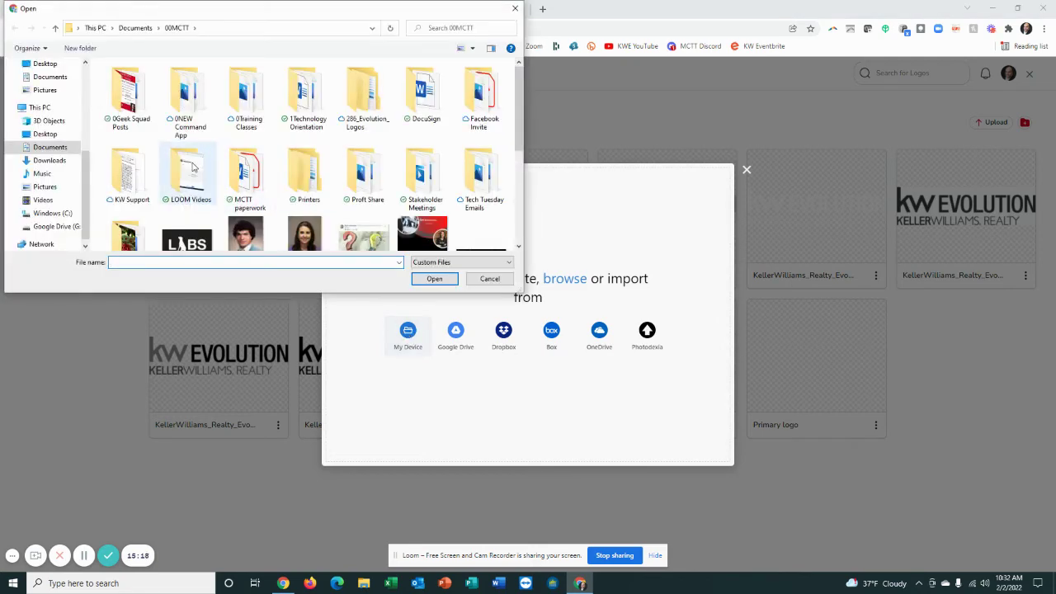
left_click(45, 134)
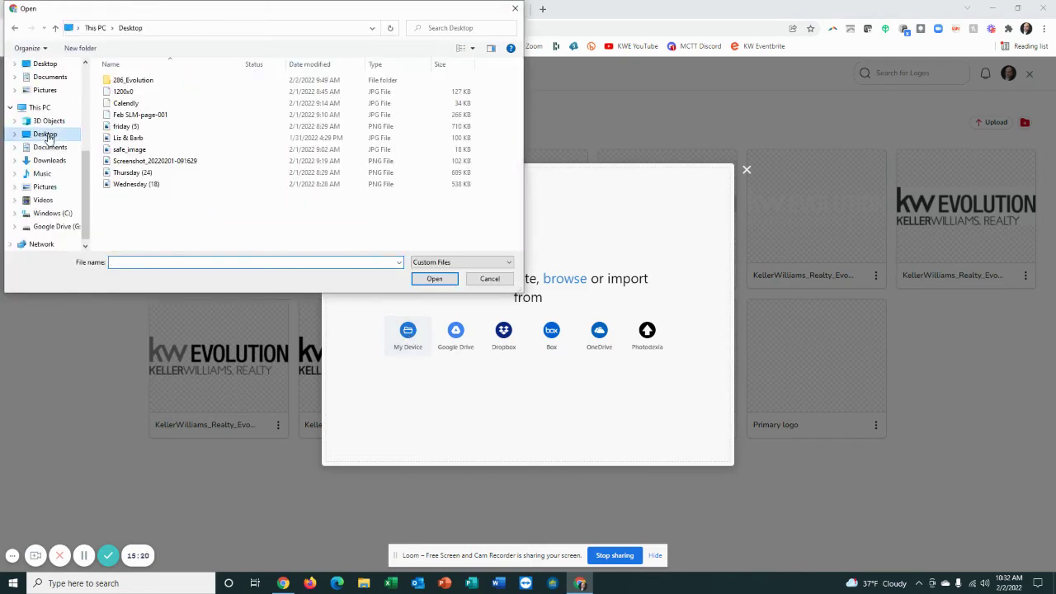
double_click(133, 83)
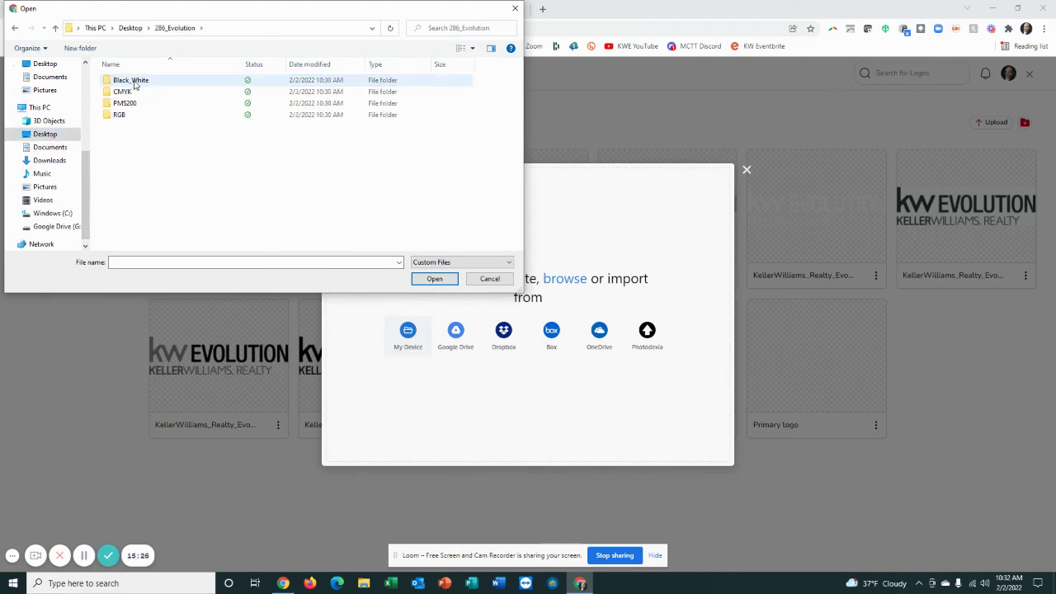
double_click(135, 84)
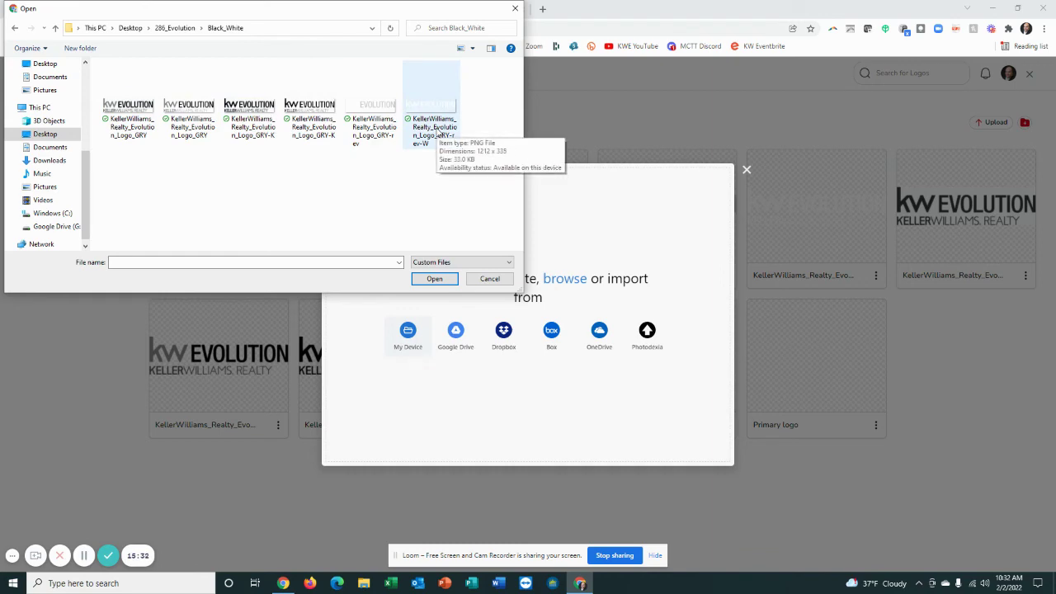
Step: Add all the Black_White logo images to the upload selection, then close the upload dialog without uploading them
left_click(137, 126)
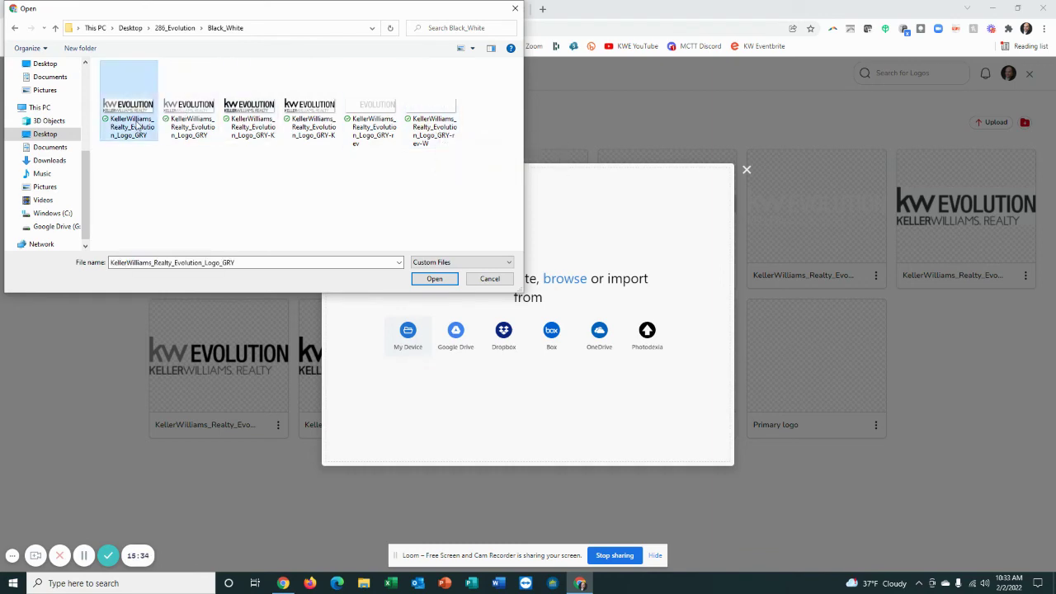
left_click(429, 136, "shift")
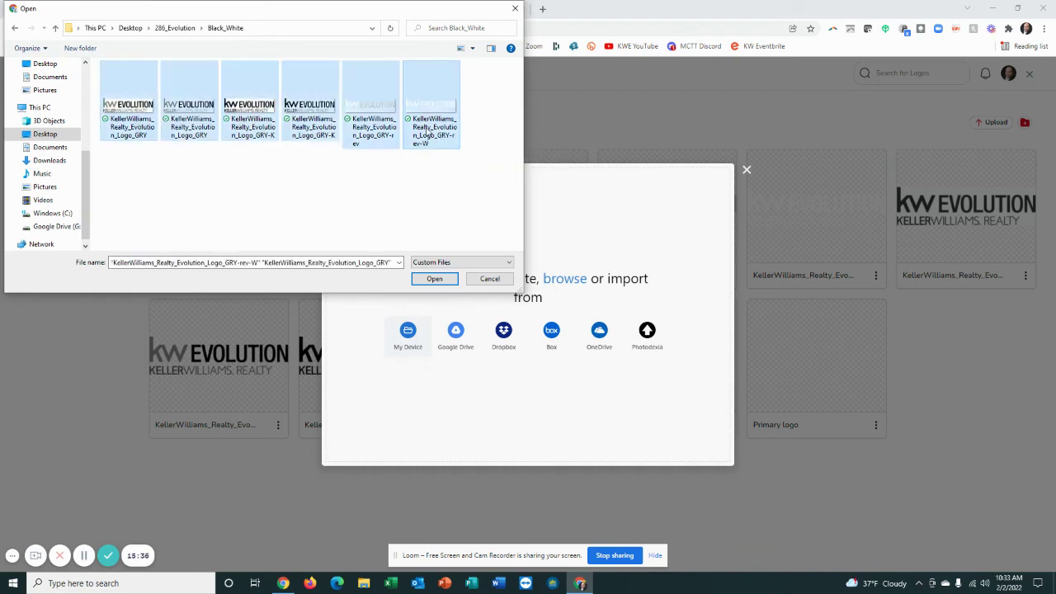
left_click(124, 183)
left_click(124, 126)
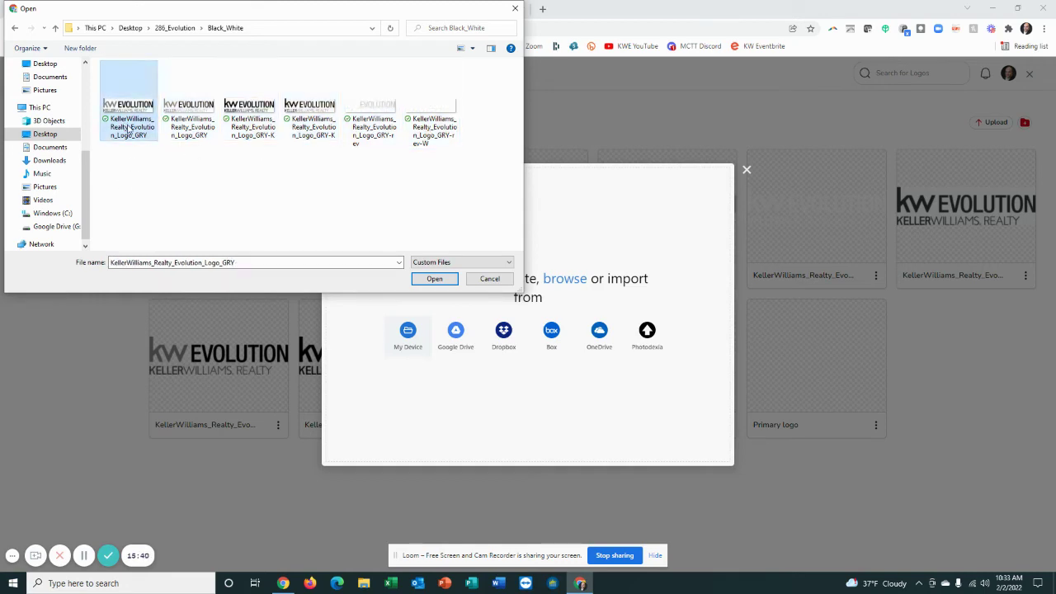
left_click(429, 120, "shift")
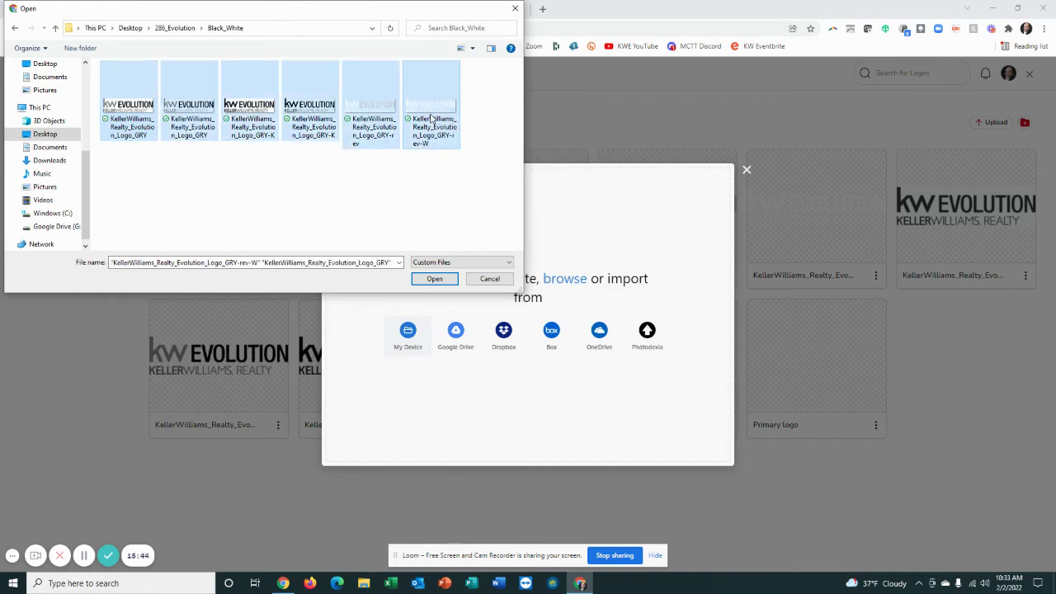
left_click(435, 278)
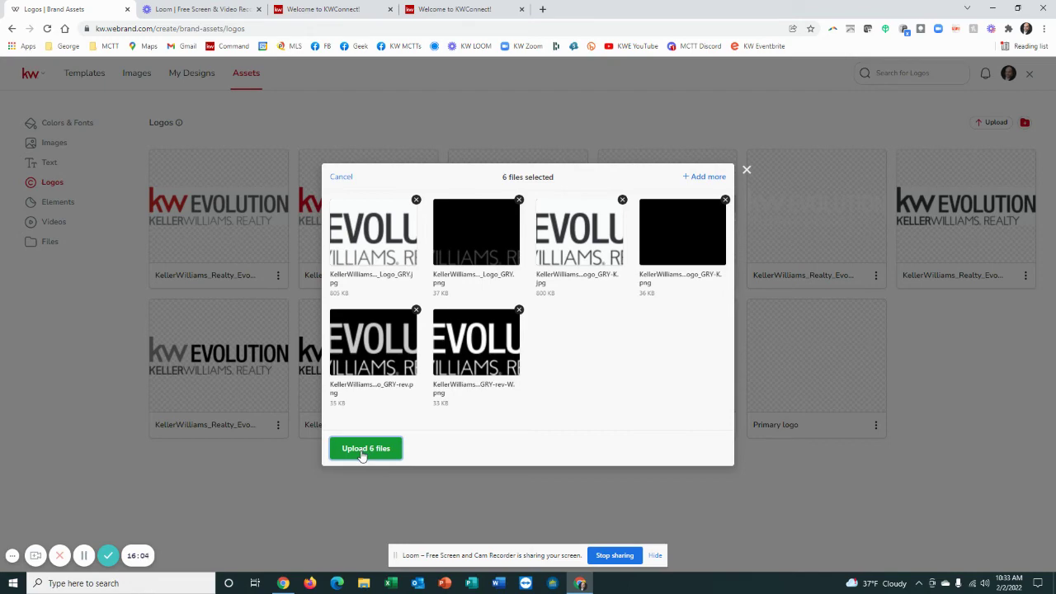
left_click(747, 171)
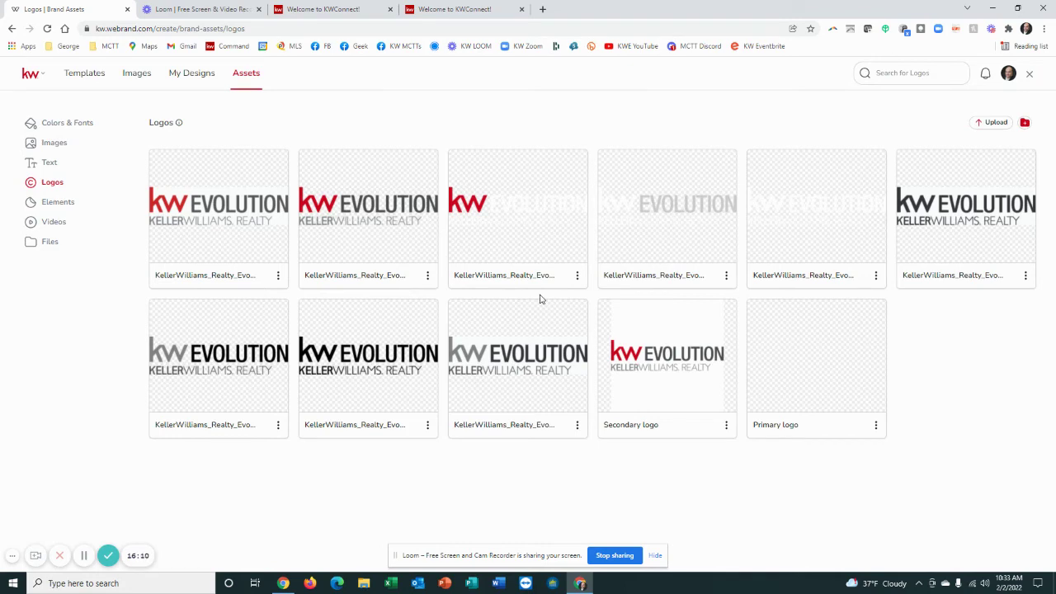
Step: Select KellerWilliams_Realty_Evolution_Logo_CMYK from 286_Evolution's CMYK folder for a device upload, then close the dialog without uploading it
left_click(991, 124)
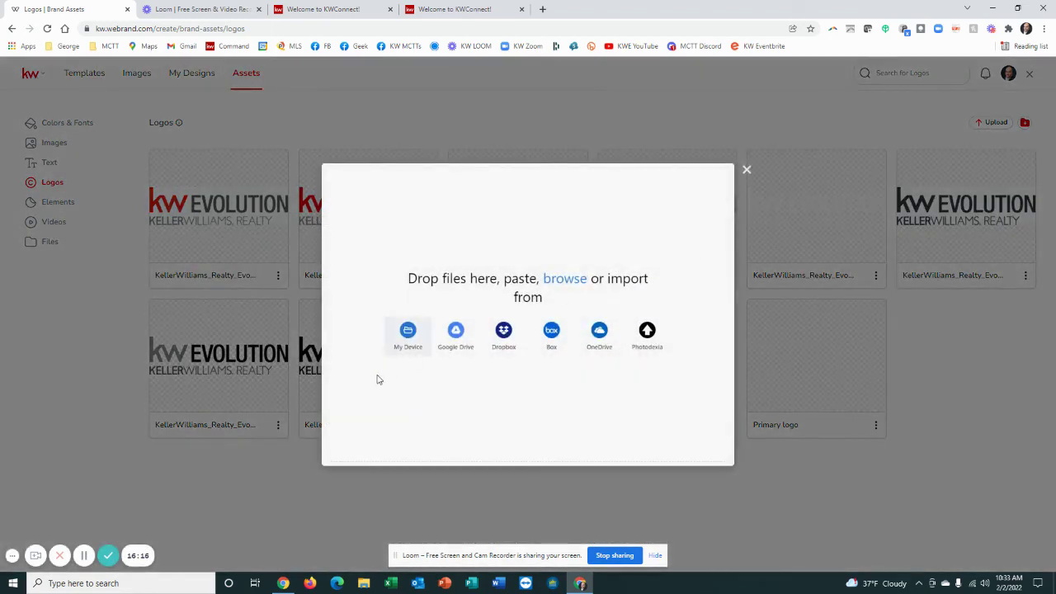
left_click(408, 333)
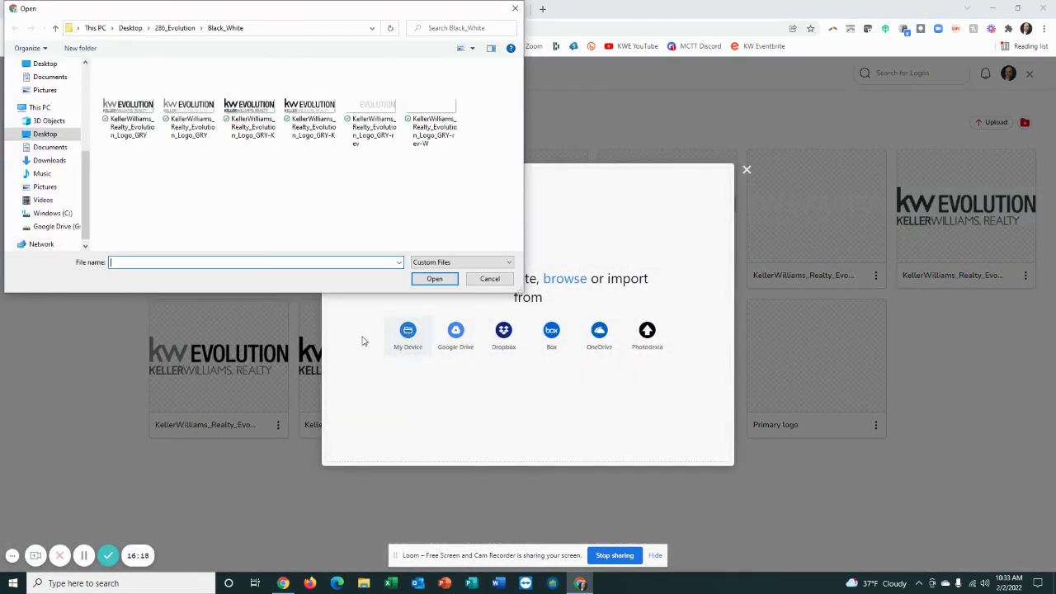
left_click(175, 28)
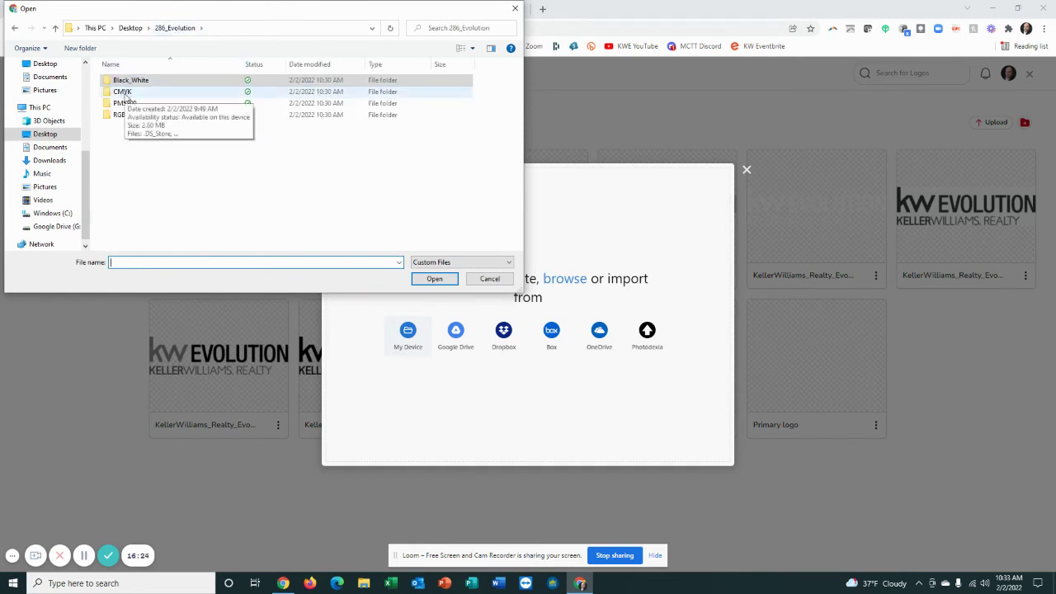
double_click(124, 93)
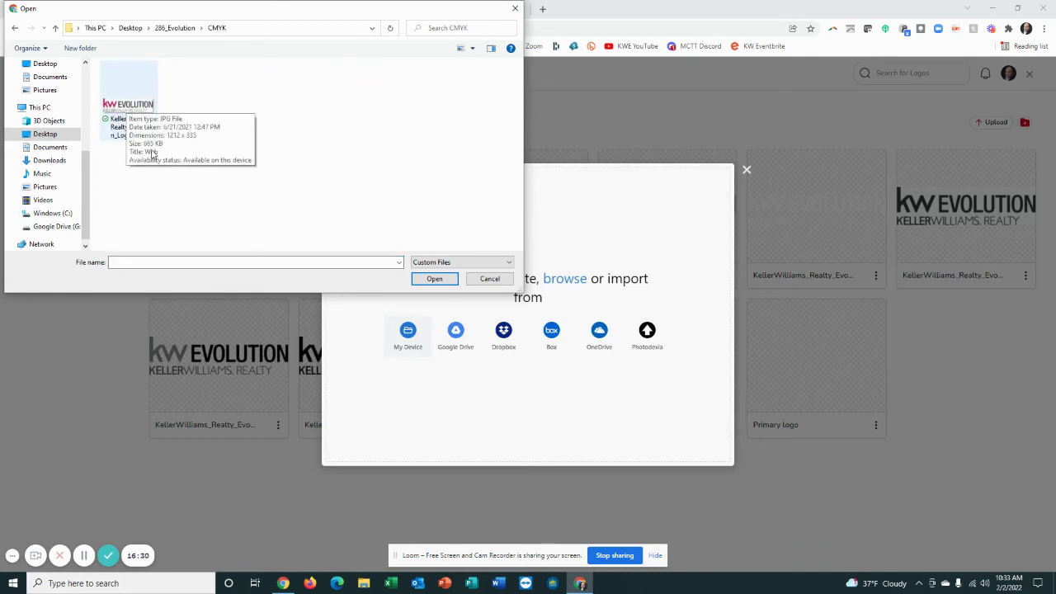
left_click(431, 282)
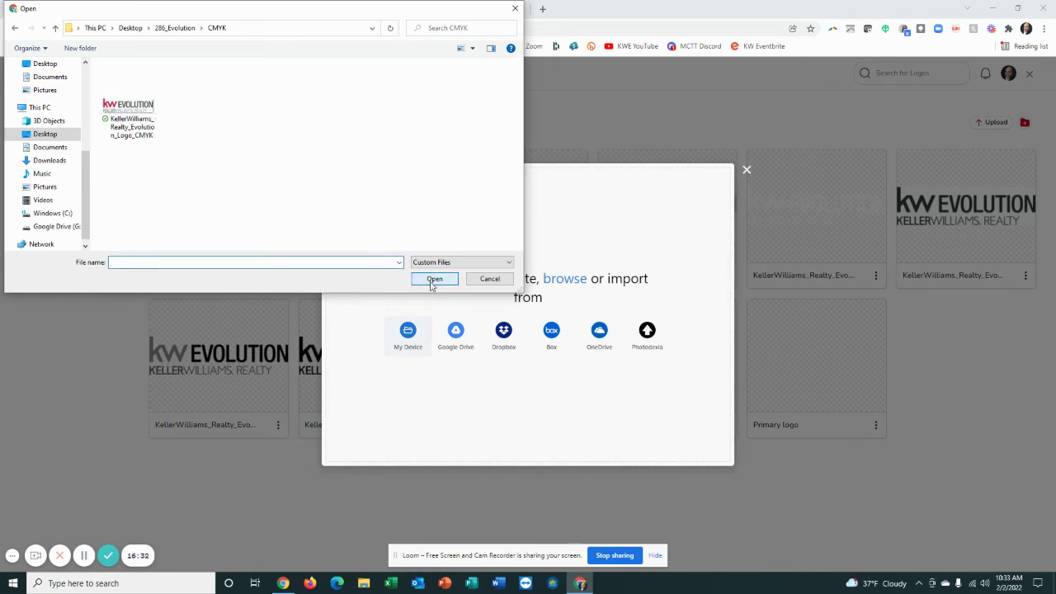
left_click(132, 119)
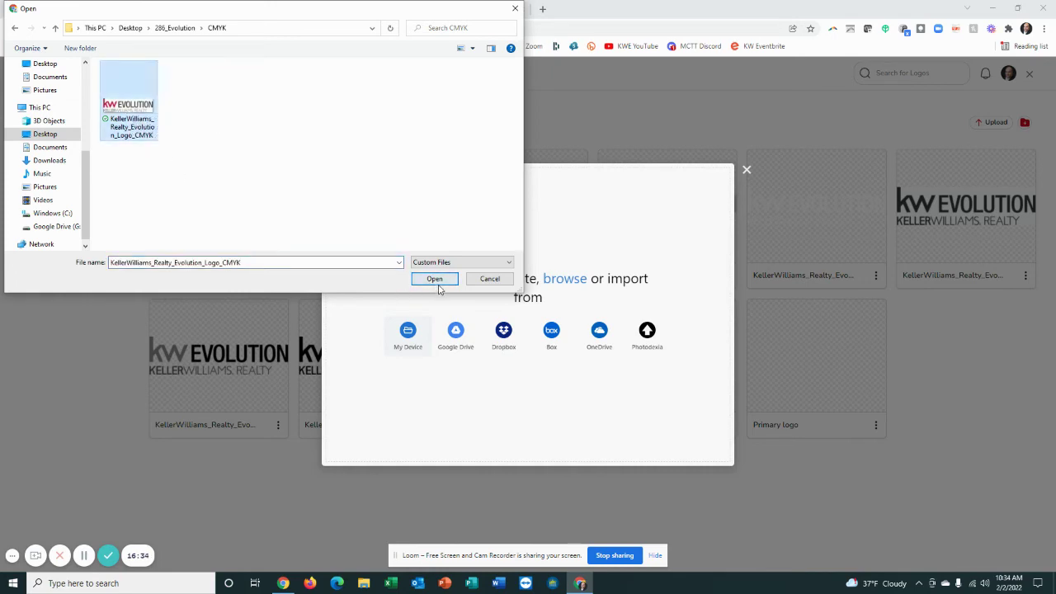
left_click(437, 283)
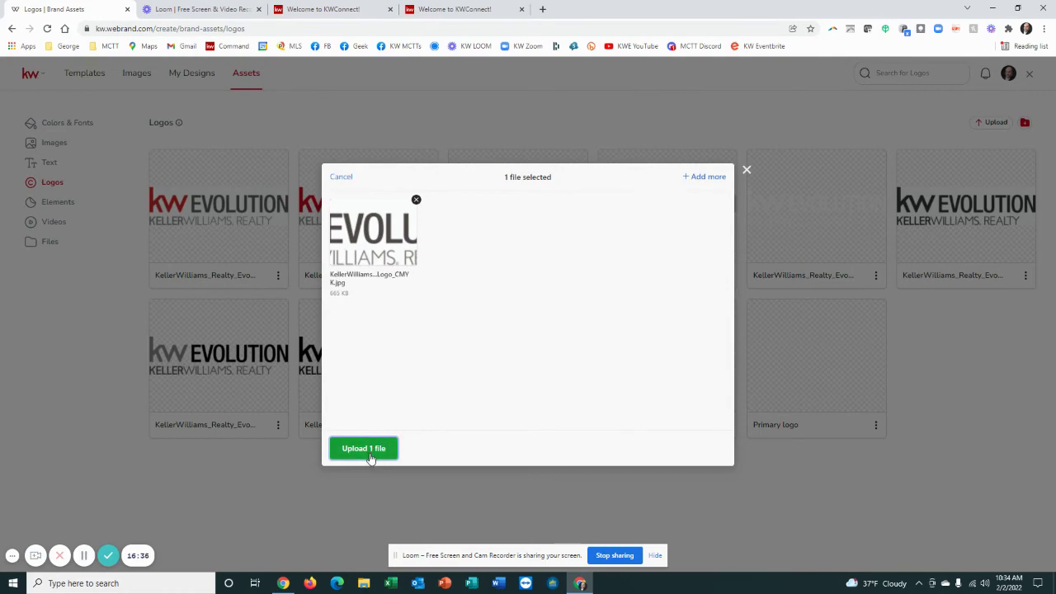
left_click(747, 170)
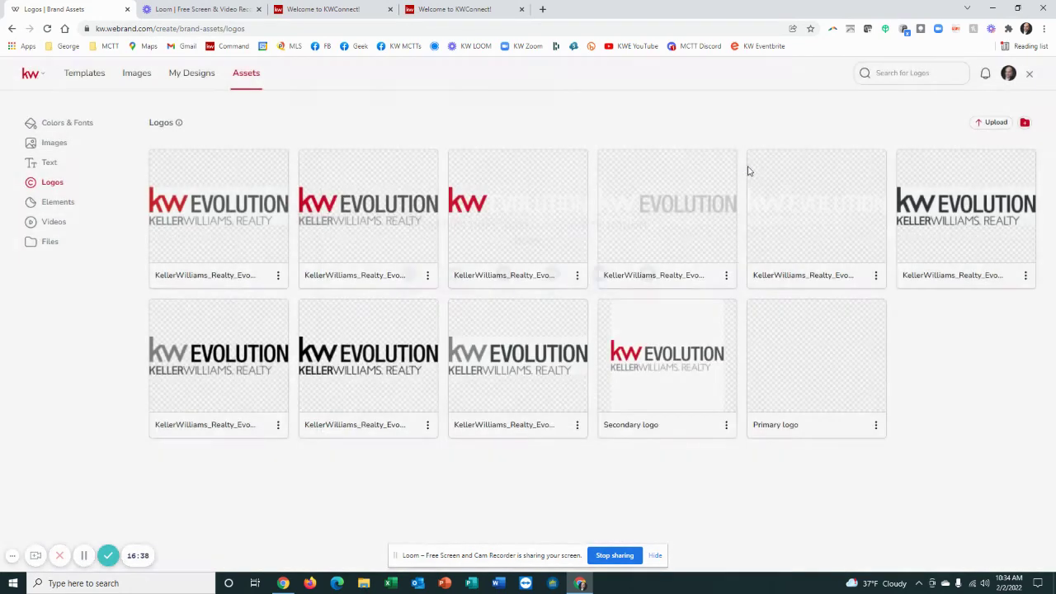
Step: Start another device upload and show all file types in 286_Evolution's PMS200 folder to examine its contents
left_click(990, 125)
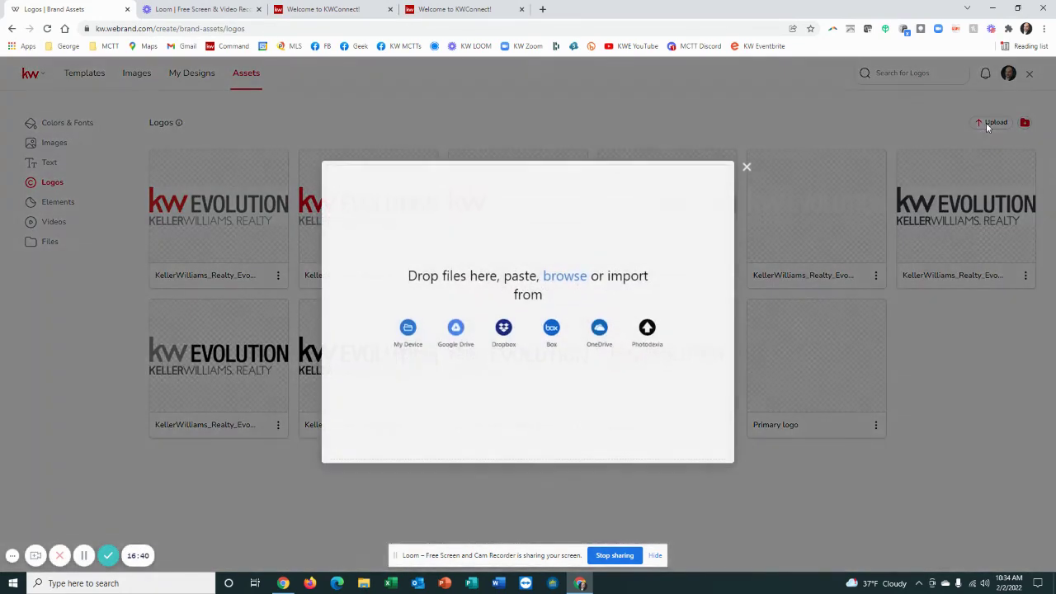
left_click(413, 334)
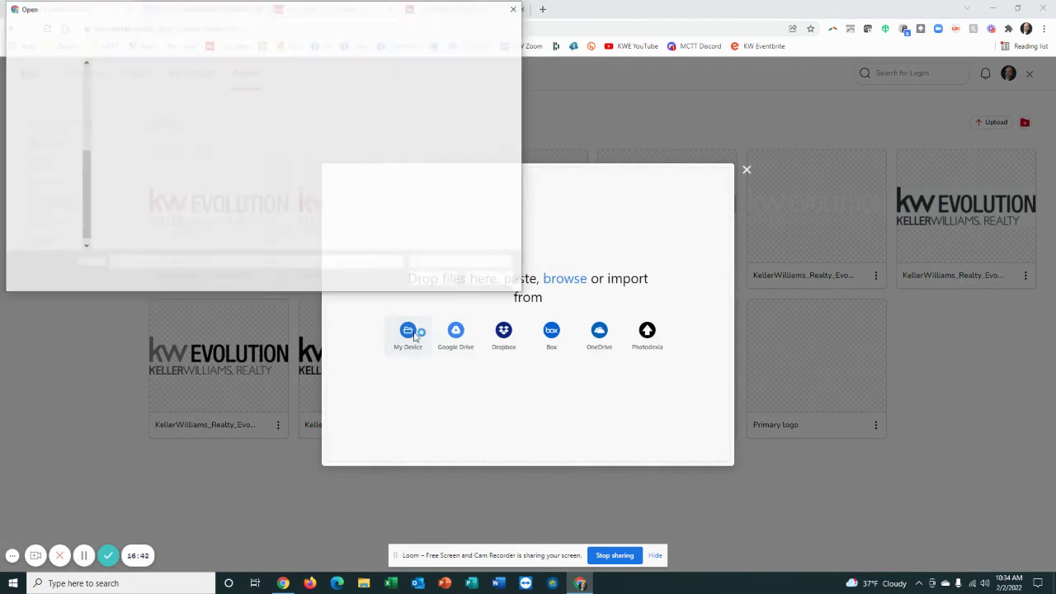
left_click(175, 29)
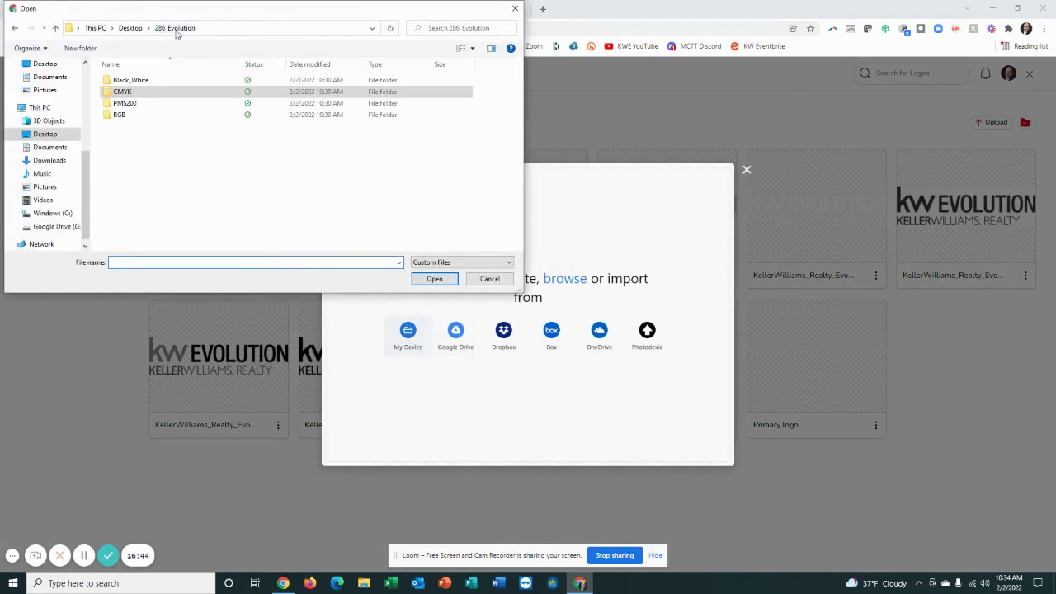
double_click(128, 104)
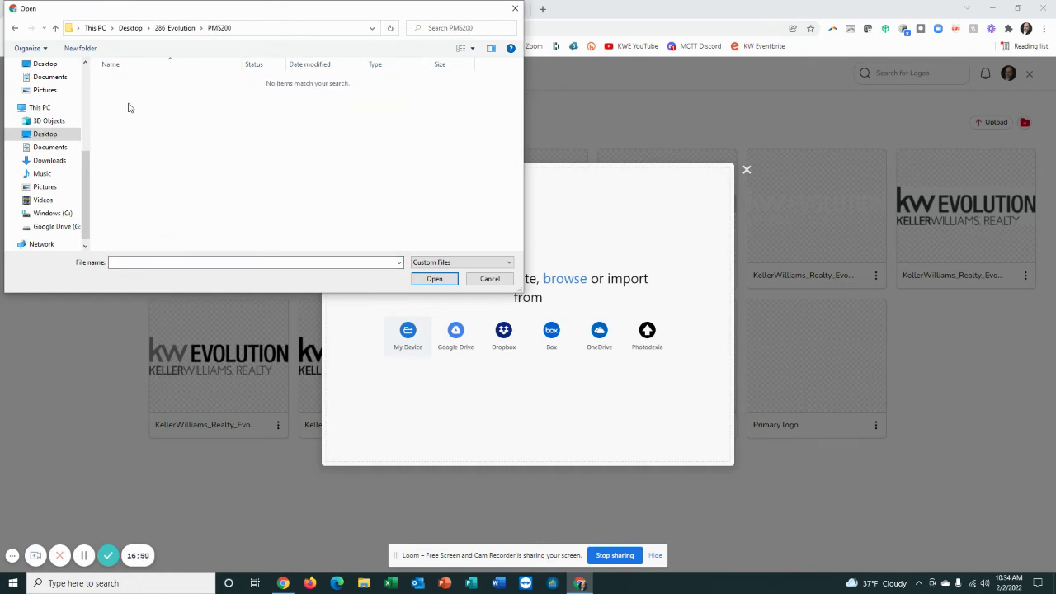
left_click(444, 263)
left_click(433, 278)
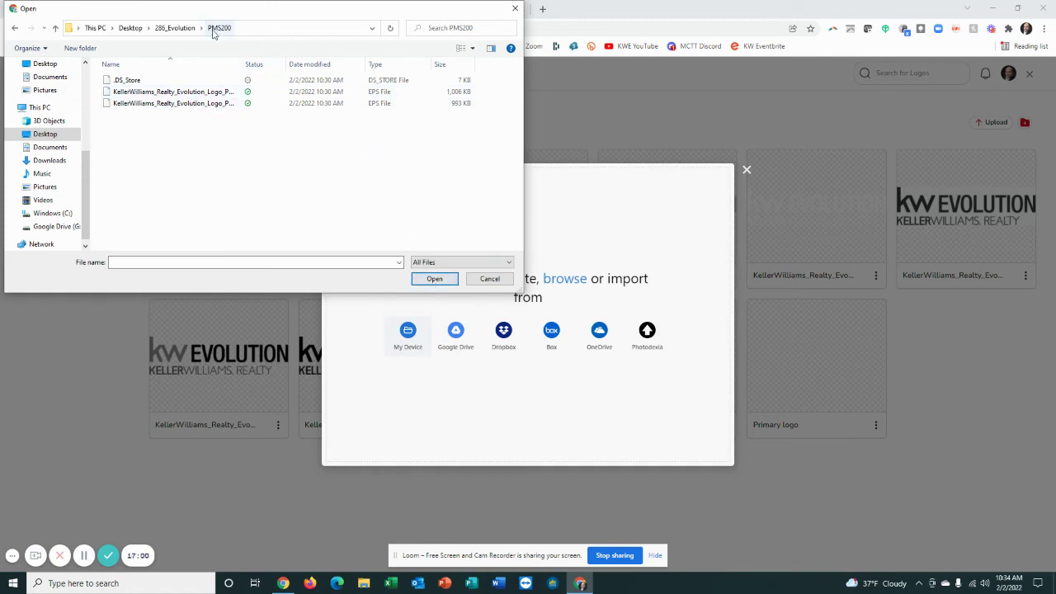
Step: Select all logo images in the RGB folder with the Custom Files filter for upload, then close the dialog without uploading them
left_click(180, 28)
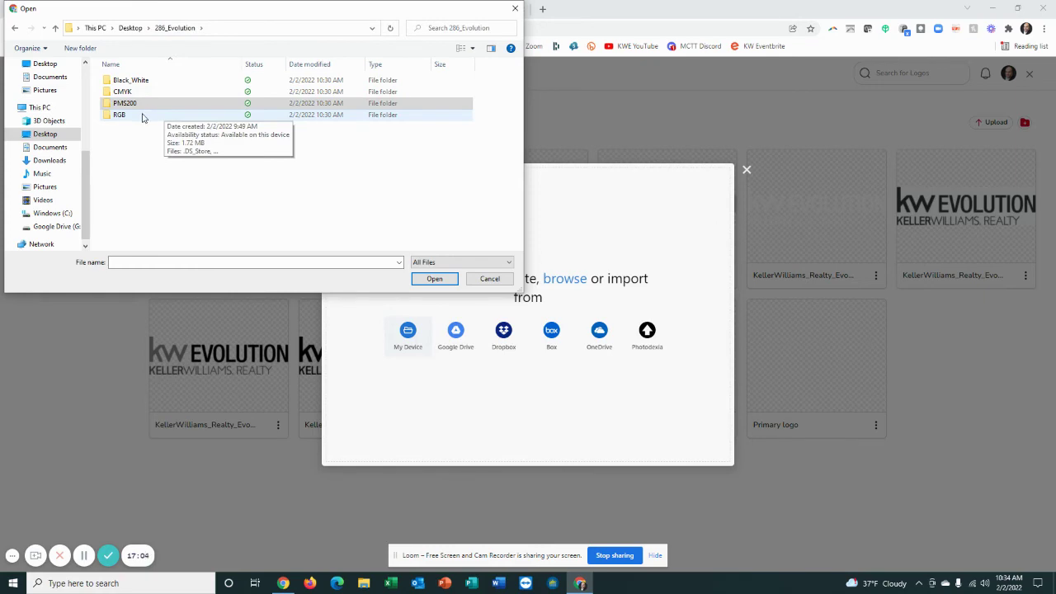
double_click(119, 115)
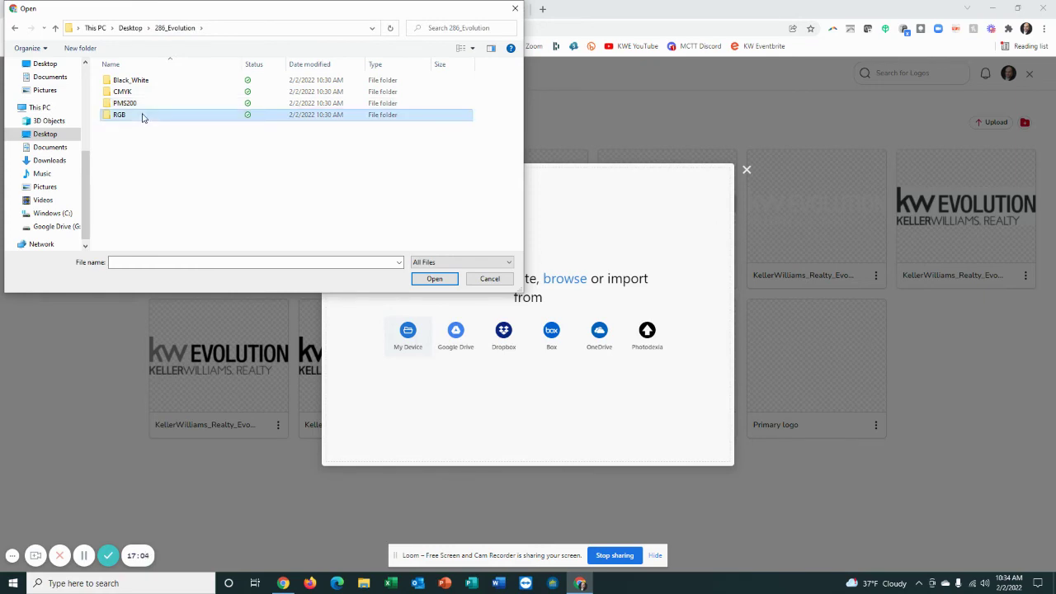
left_click(442, 262)
left_click(434, 274)
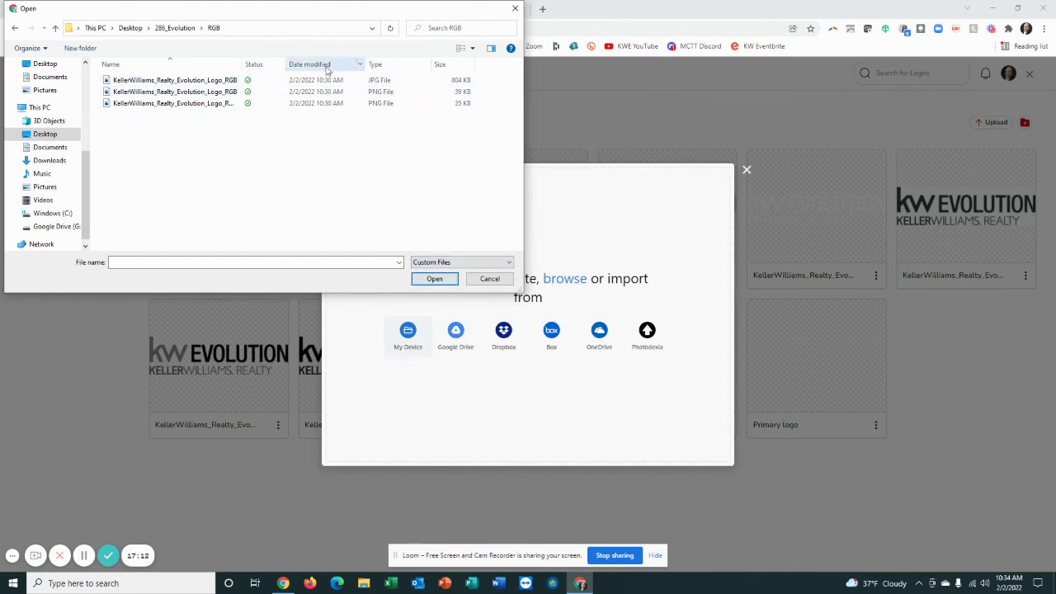
left_click(174, 82)
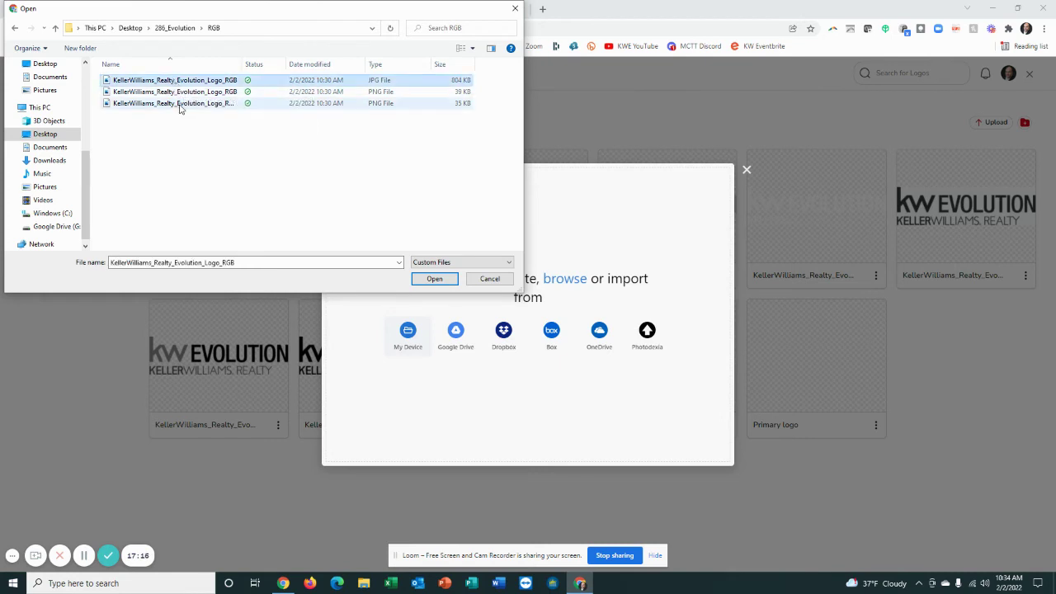
left_click(180, 106, "shift")
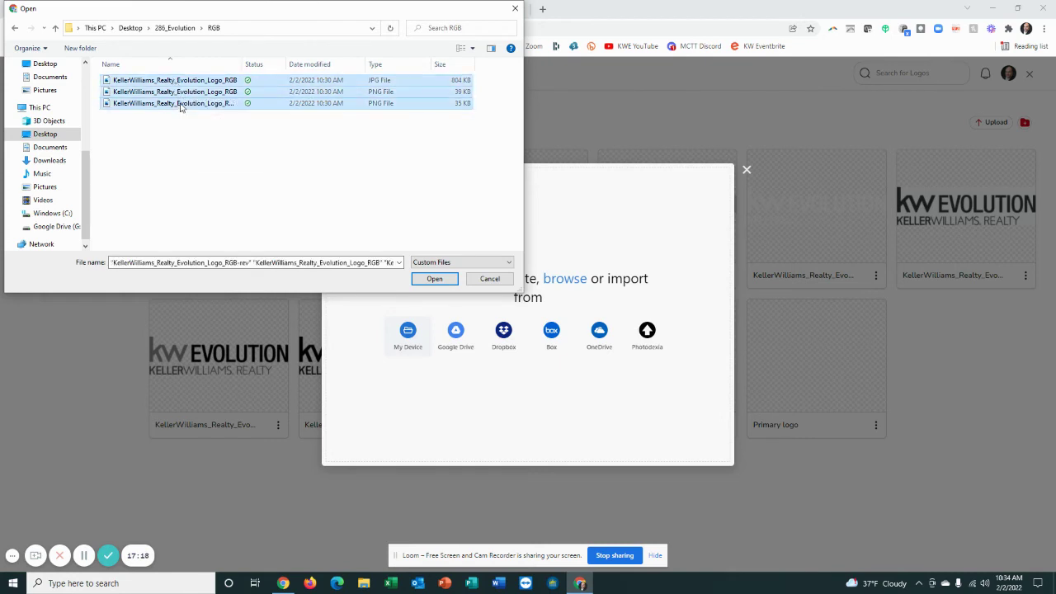
left_click(435, 279)
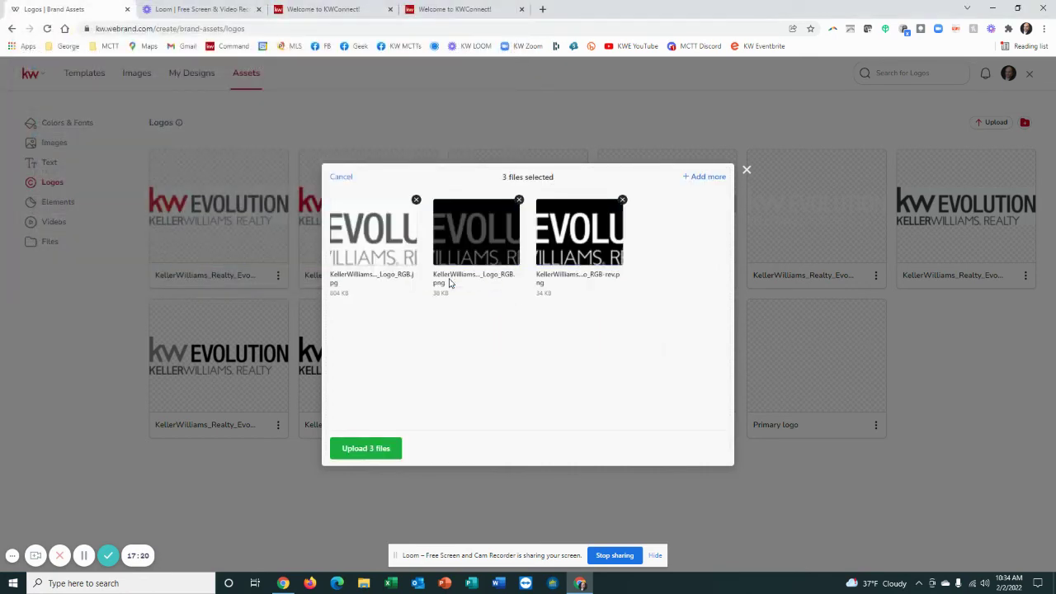
left_click(747, 172)
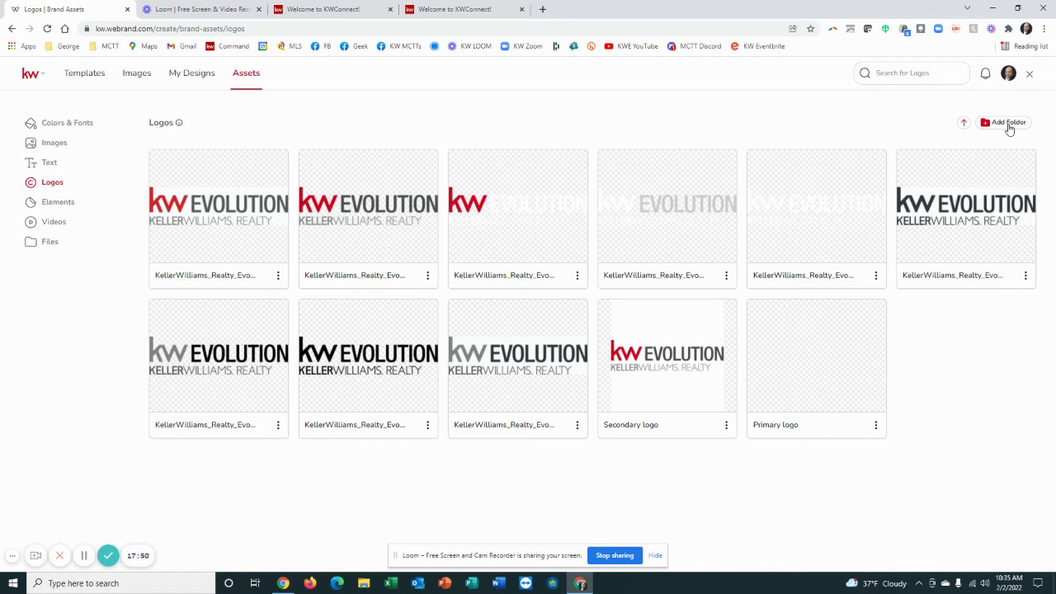
Step: Start adding a new folder to the Logos assets, then cancel without naming it
left_click(1008, 123)
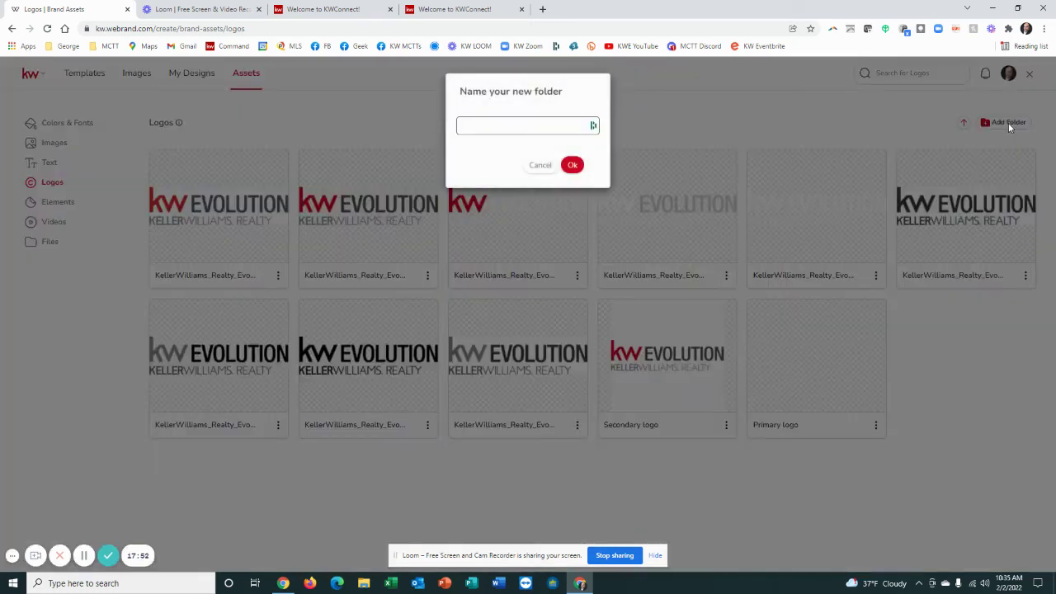
left_click(541, 167)
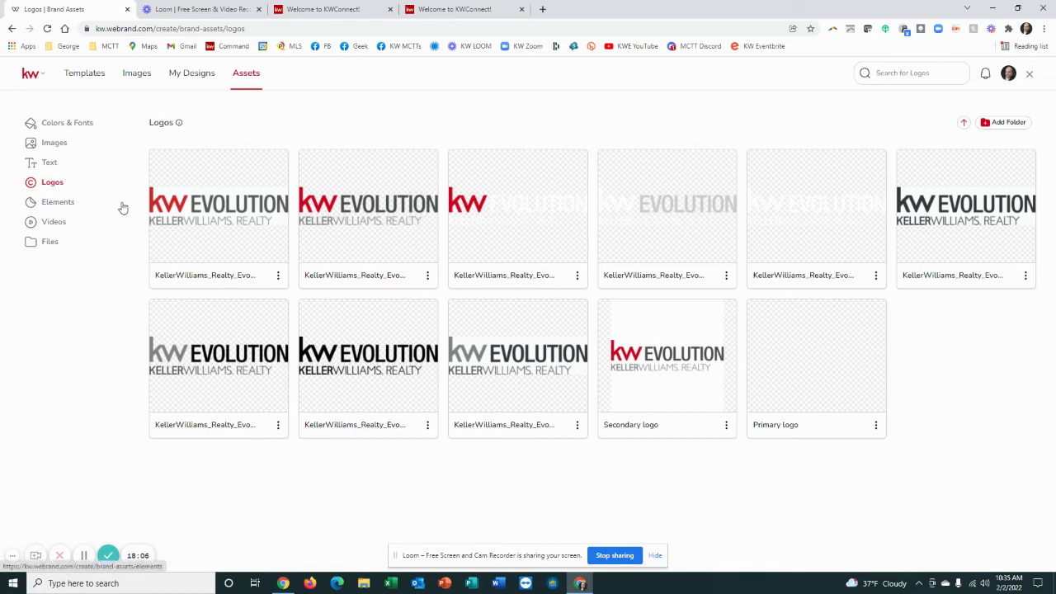
Step: Upload the image 5a845b13d9c5c from the device's Documents > 00MCTT folder to the Elements brand assets
left_click(64, 211)
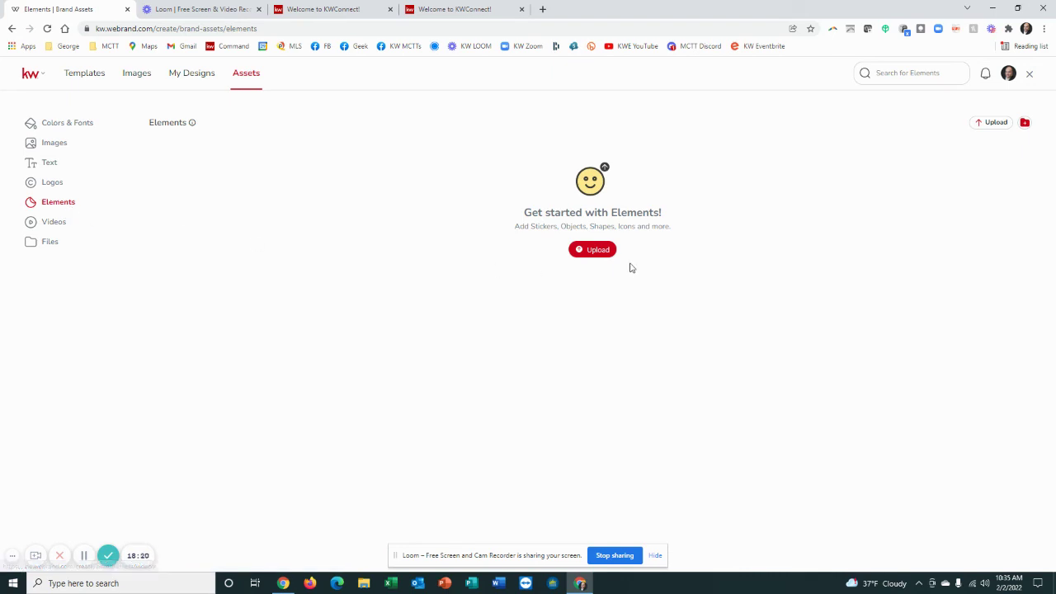
left_click(599, 253)
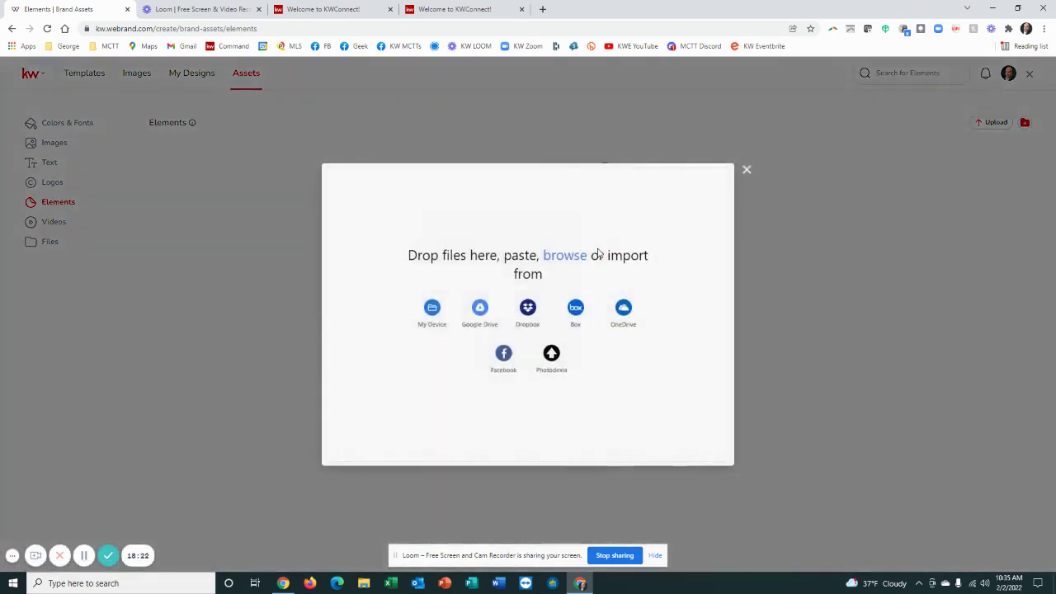
left_click(432, 314)
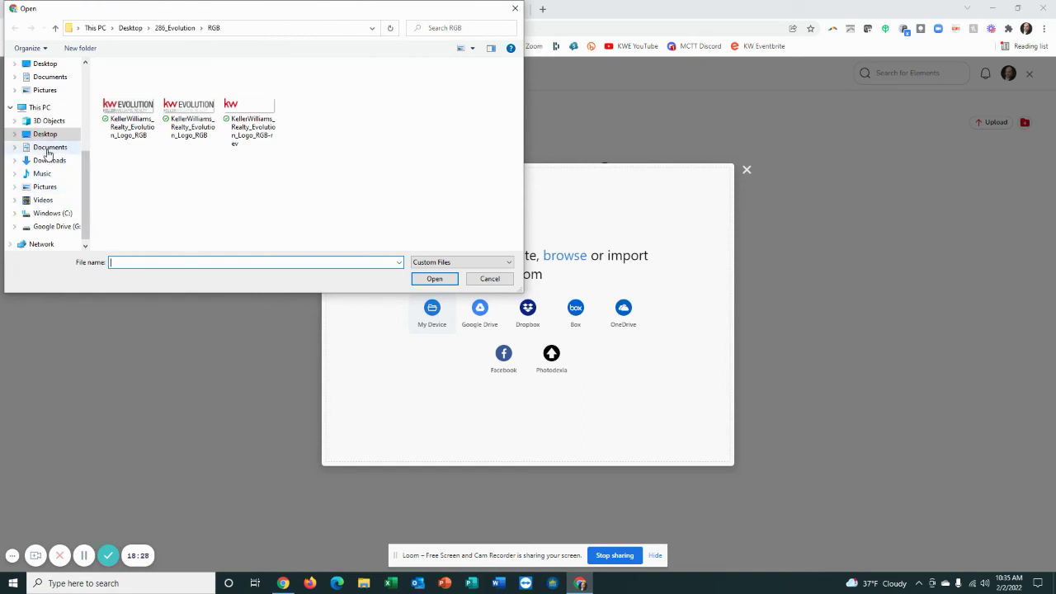
left_click(49, 149)
double_click(129, 84)
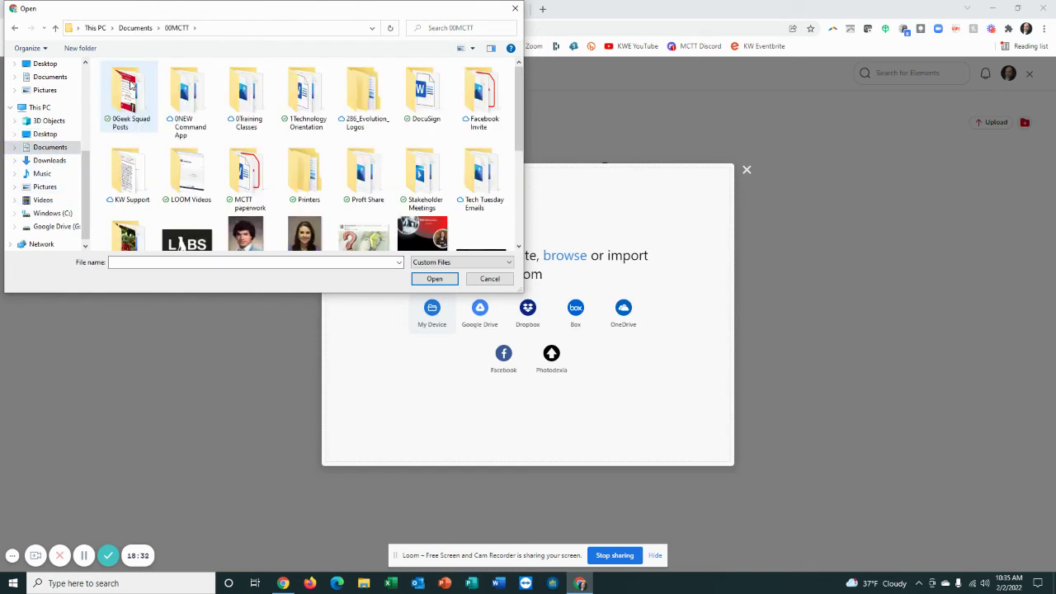
scroll(299, 165, "down", 3)
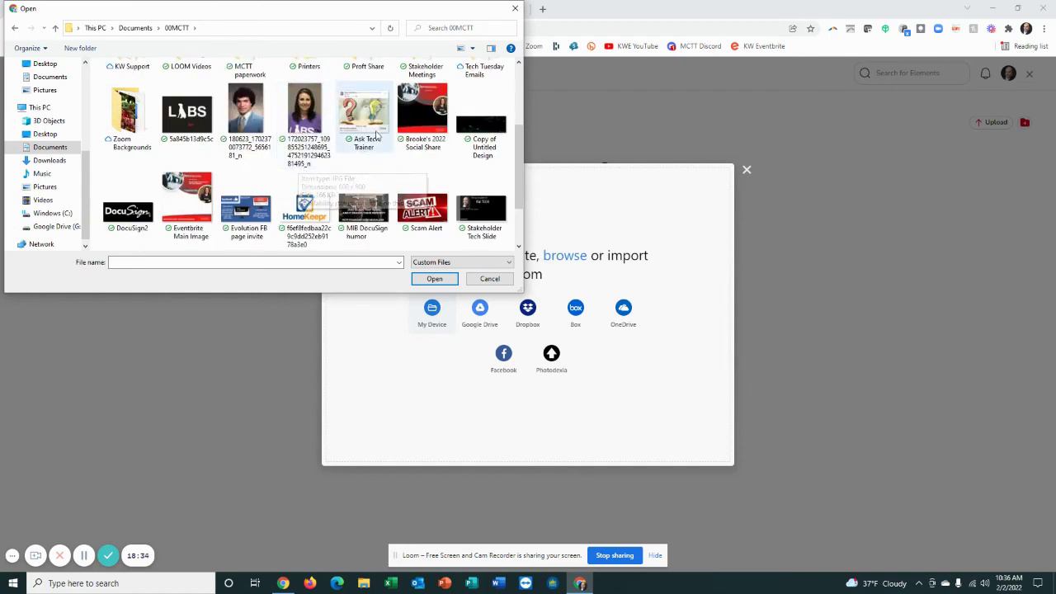
left_click(192, 117)
left_click(433, 280)
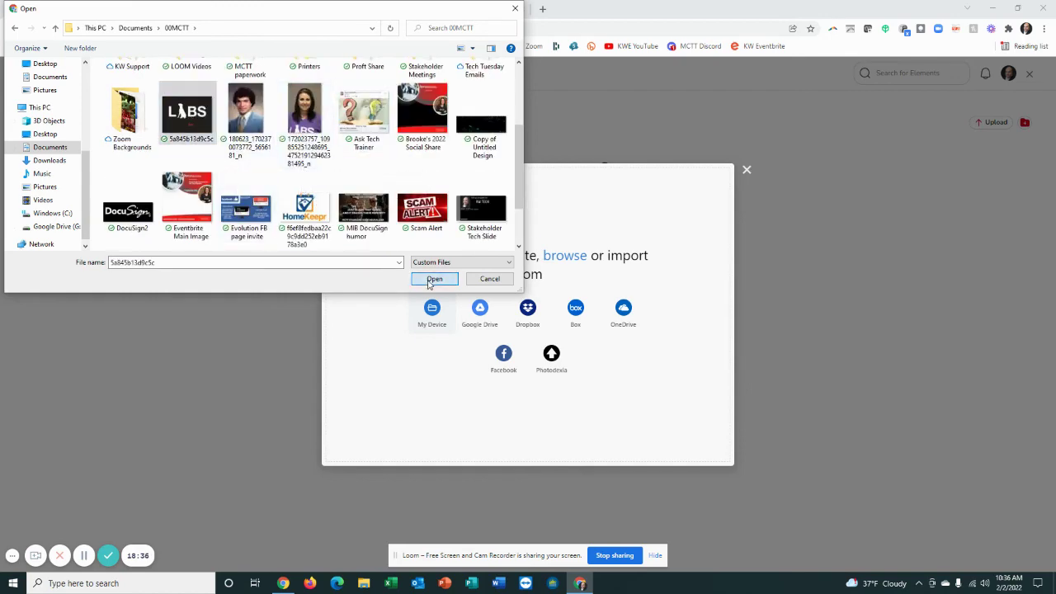
left_click(381, 449)
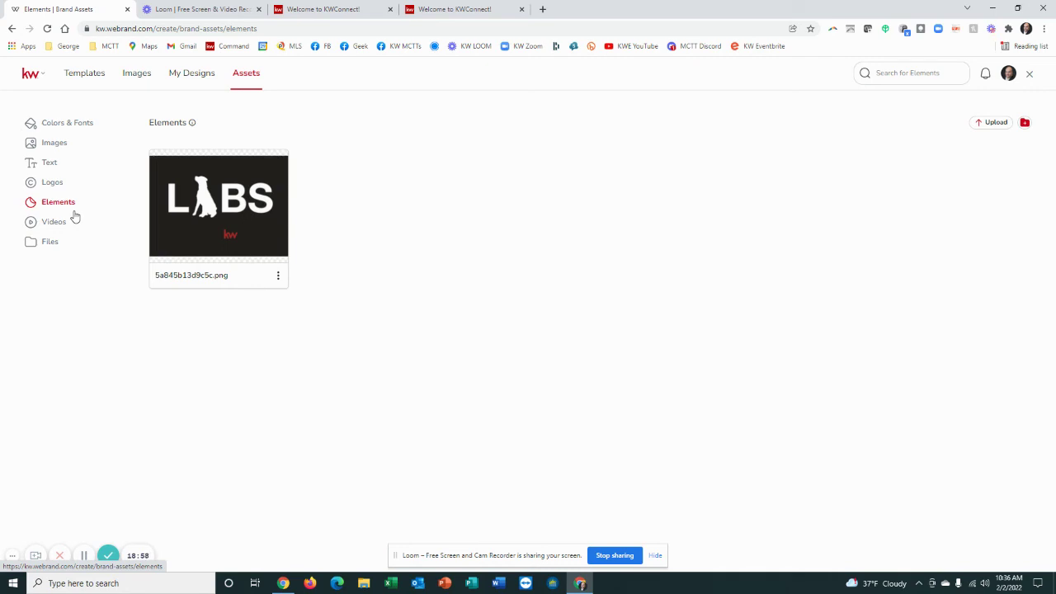
Step: Open the Stakeholder Meeting - Contact Me design from the saved designs for editing
mouse_move(196, 124)
left_click(189, 76)
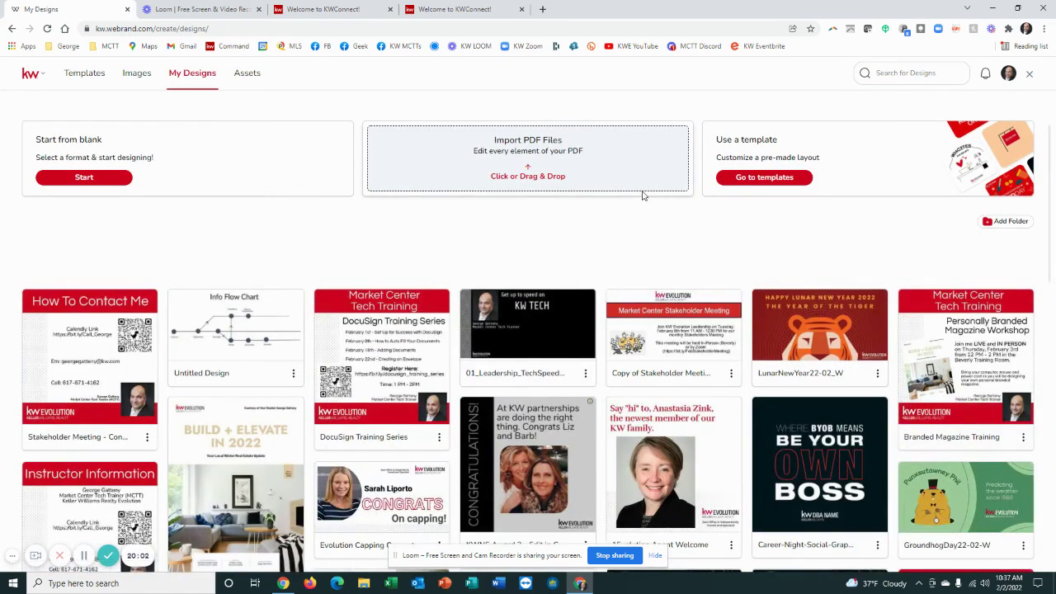
left_click(97, 350)
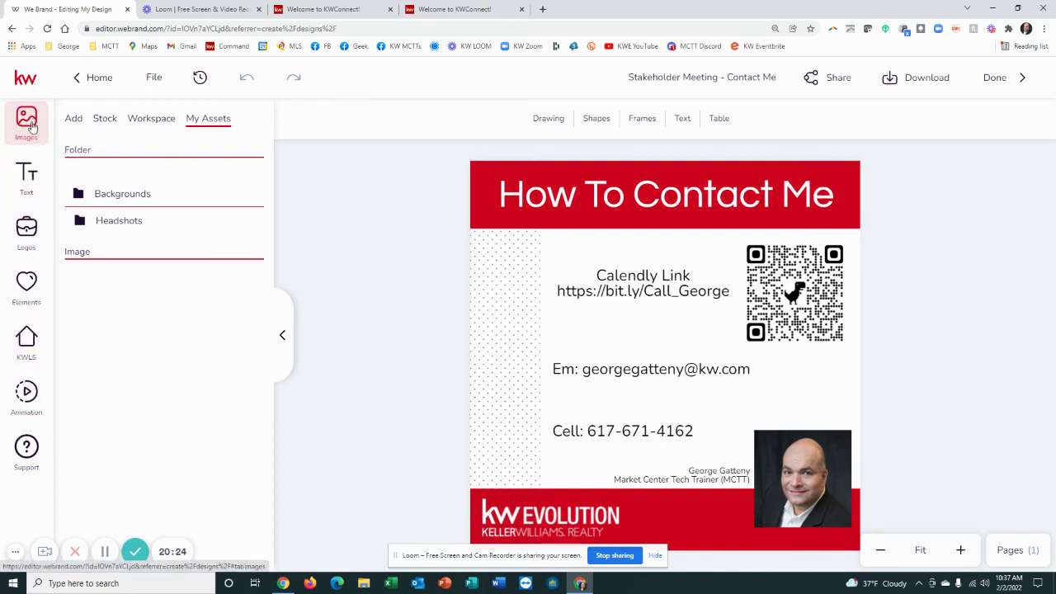
Step: Examine the contents of the Headshots and Backgrounds image folders in My Assets from within the design editor
left_click(26, 180)
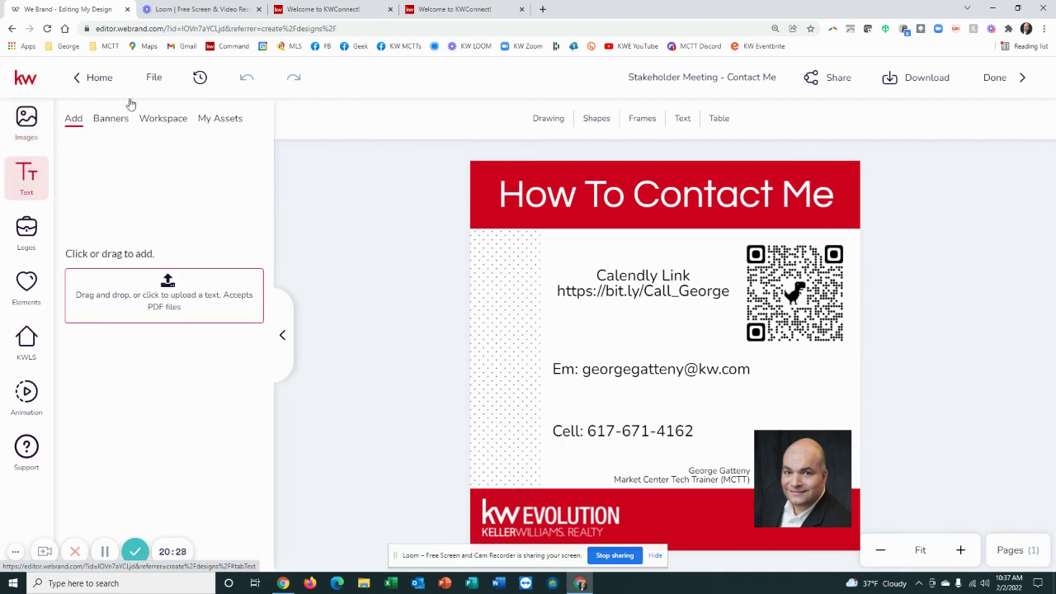
left_click(29, 125)
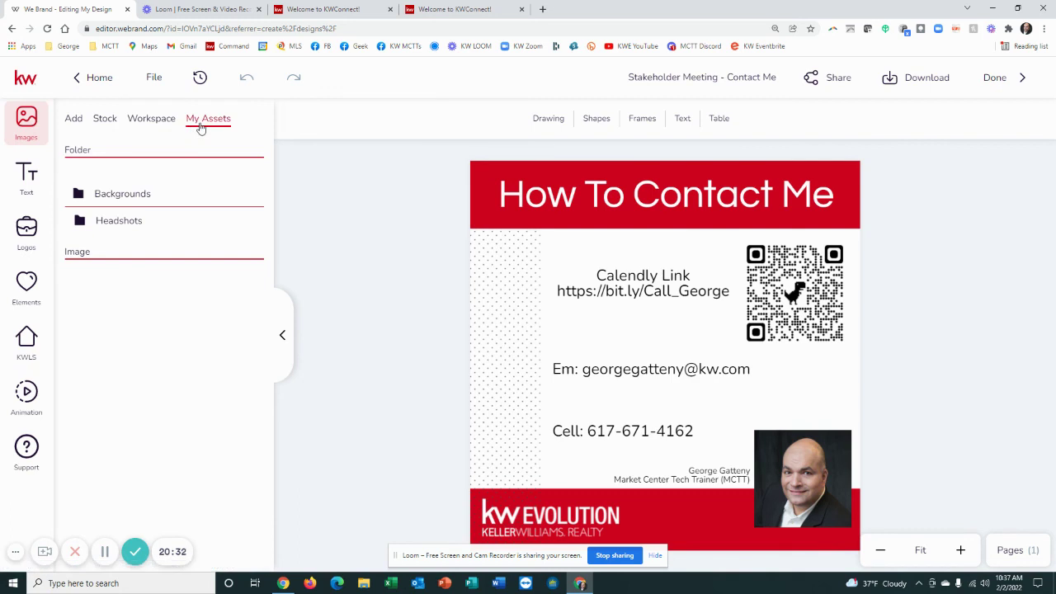
left_click(122, 222)
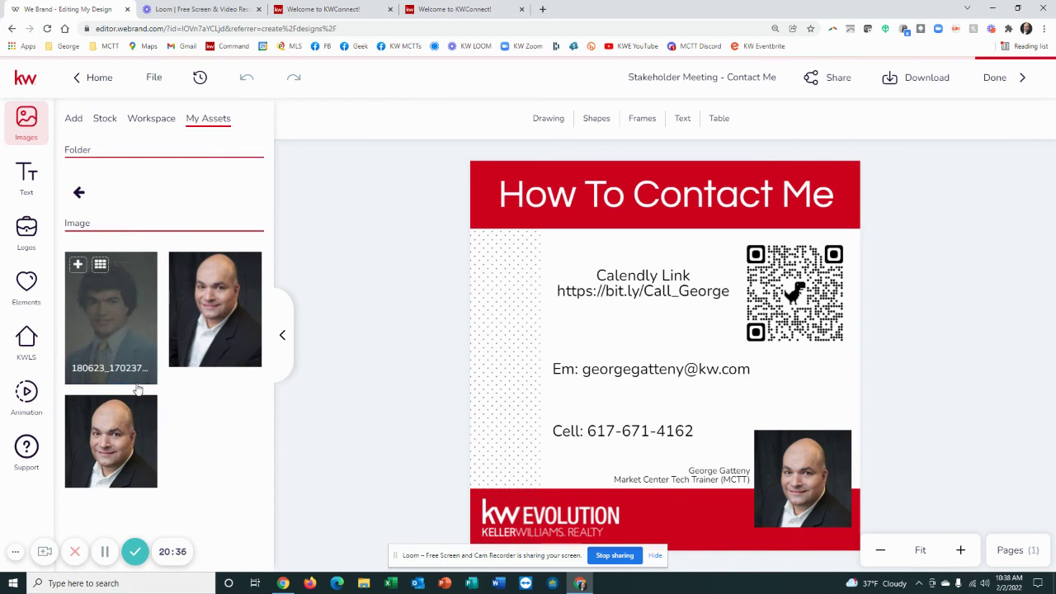
left_click(80, 195)
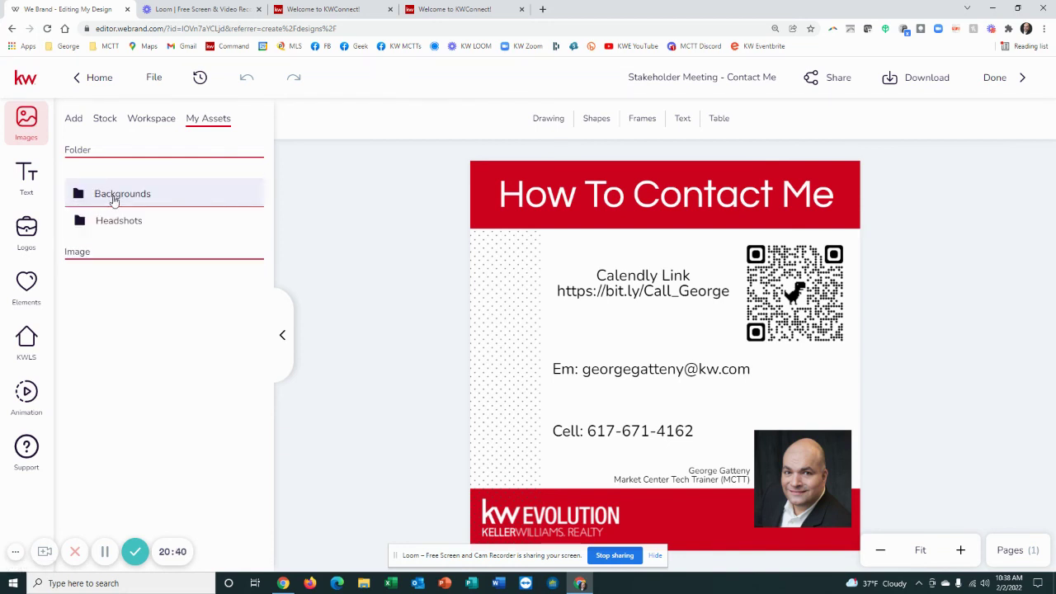
left_click(114, 200)
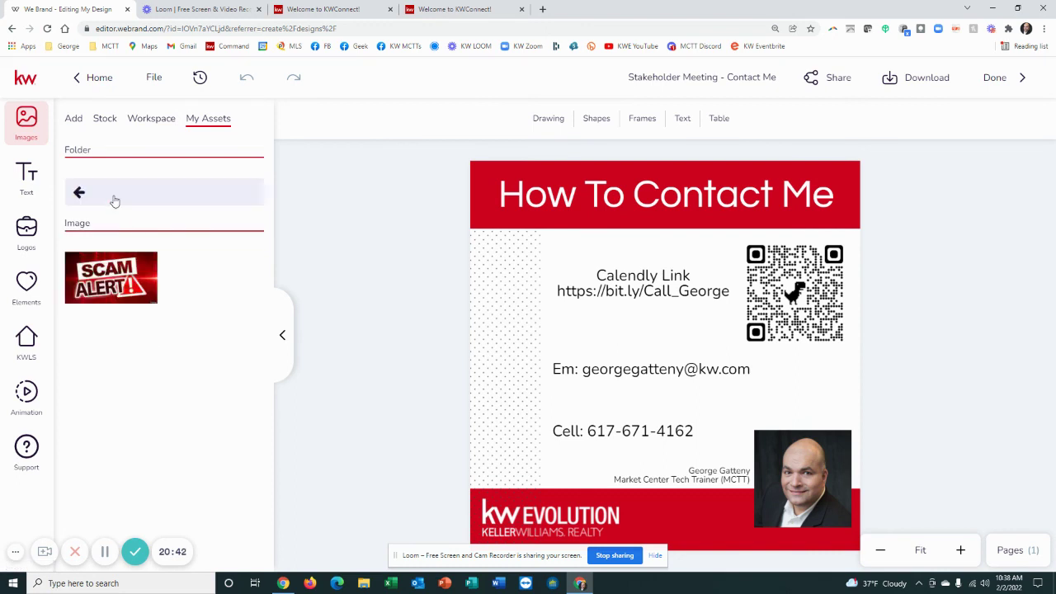
mouse_move(116, 283)
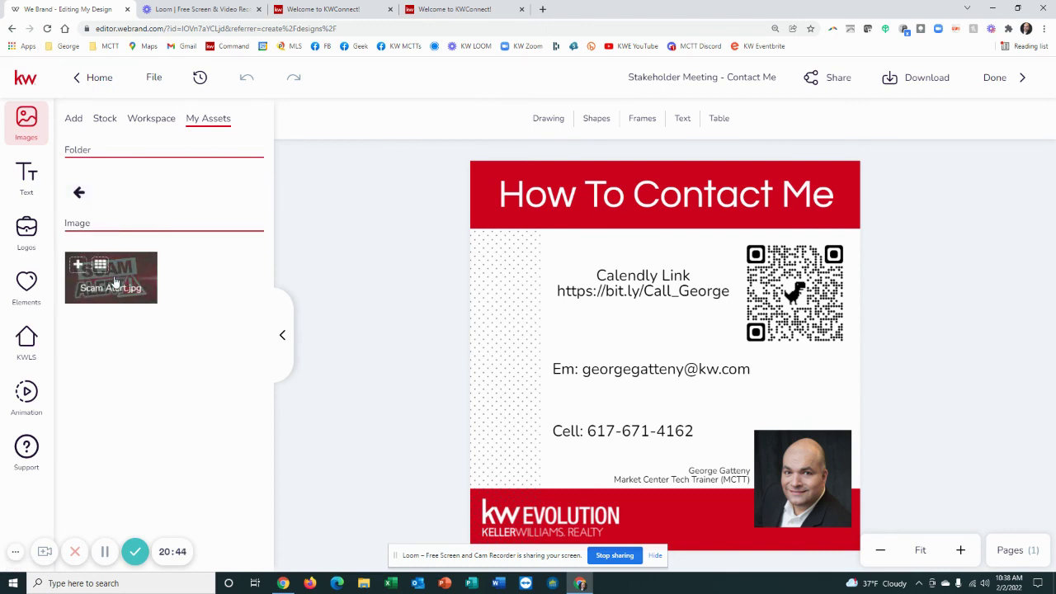
left_click(78, 194)
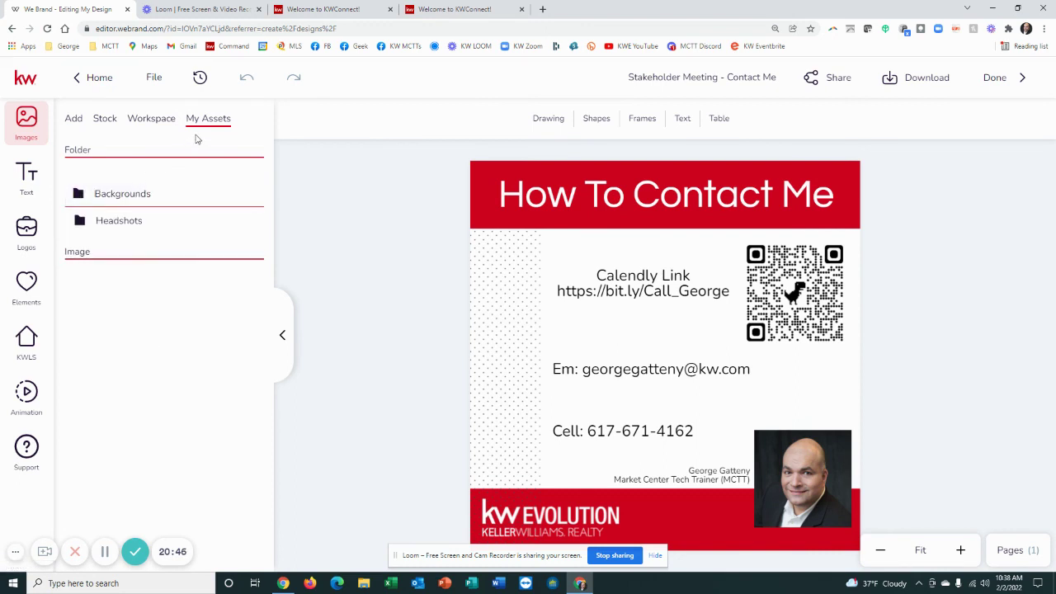
Step: Review the Add and Stock image sources, then return to the image folders in My Assets
left_click(74, 124)
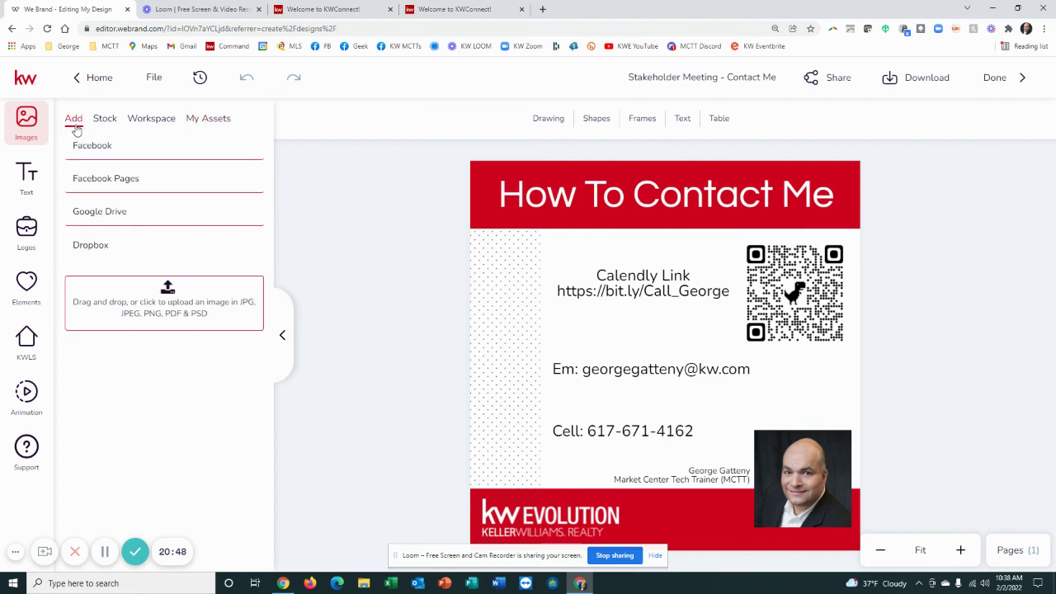
left_click(104, 122)
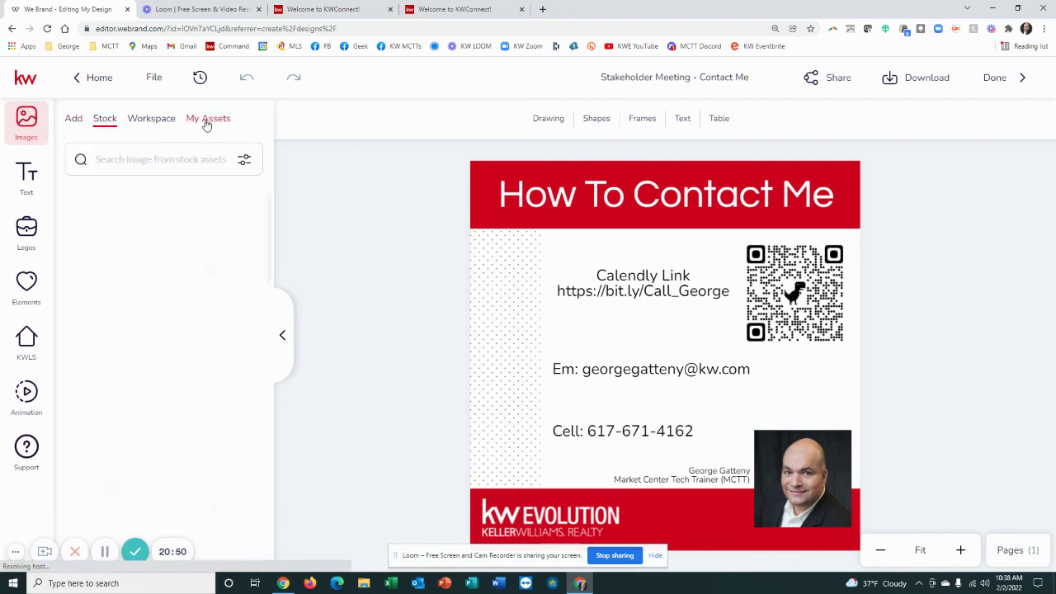
left_click(200, 122)
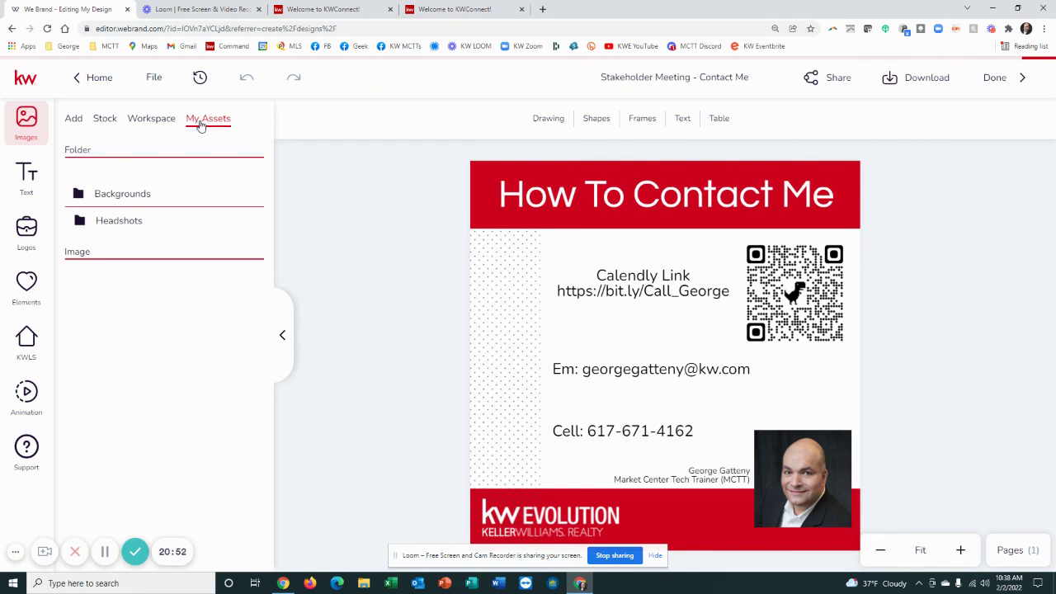
Step: Examine the saved text and the full set of logos in My Assets, then open the Elements assets
left_click(26, 184)
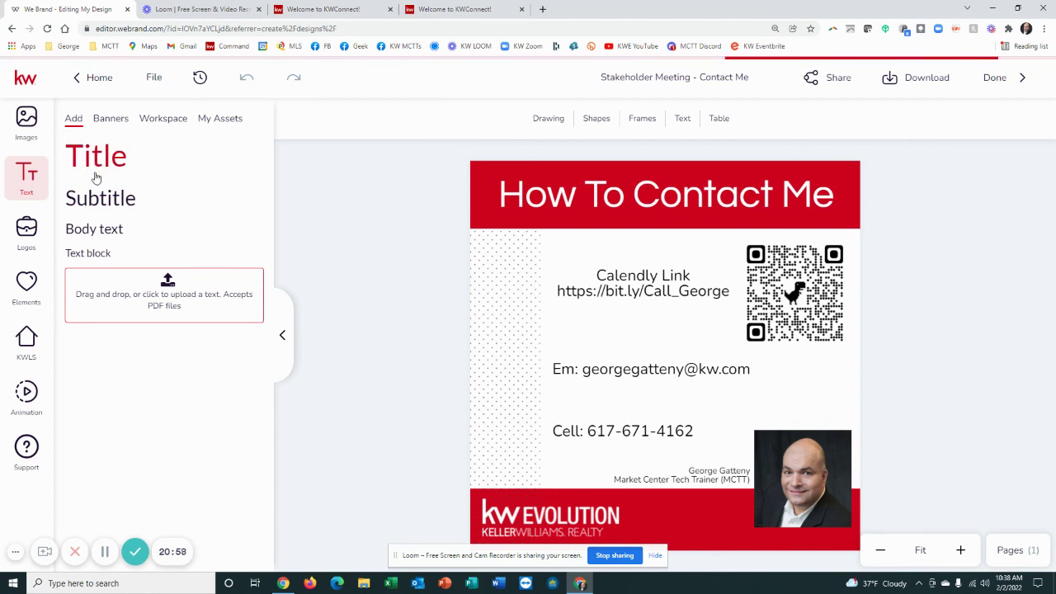
left_click(219, 120)
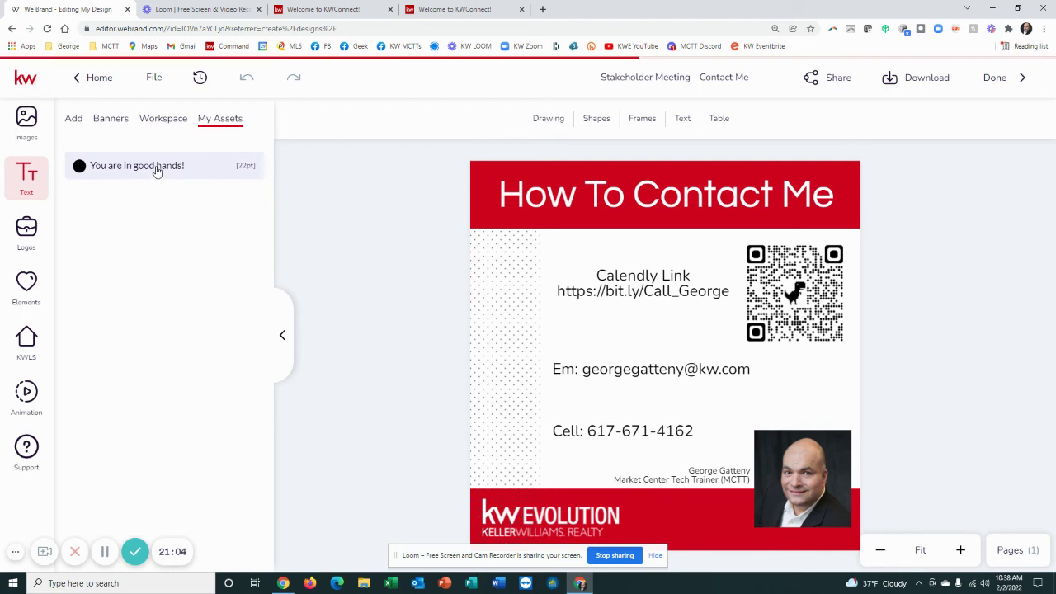
left_click(28, 234)
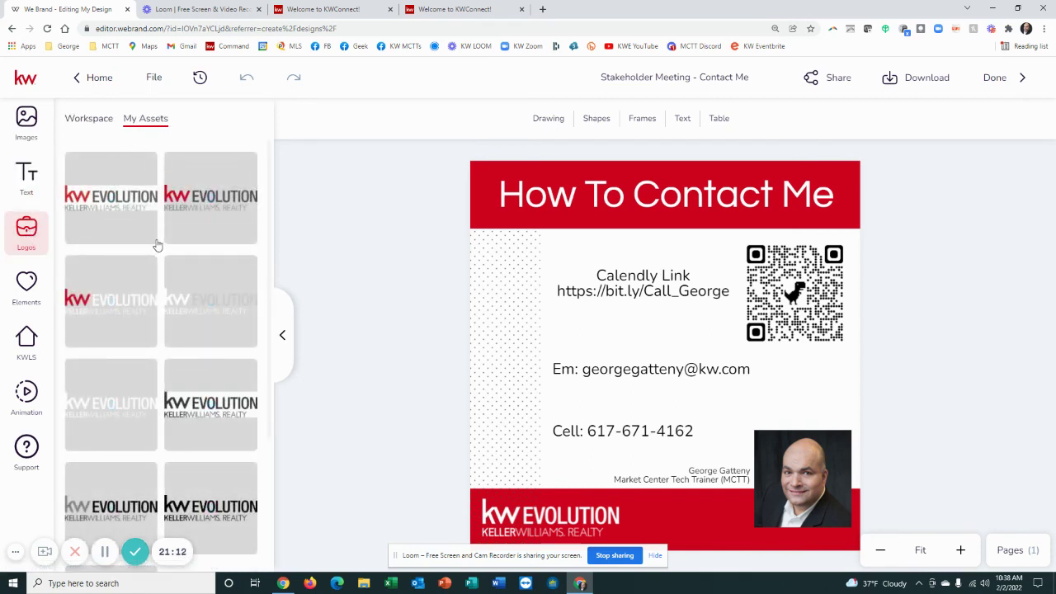
scroll(152, 248, "down", 1)
scroll(152, 248, "down", 1)
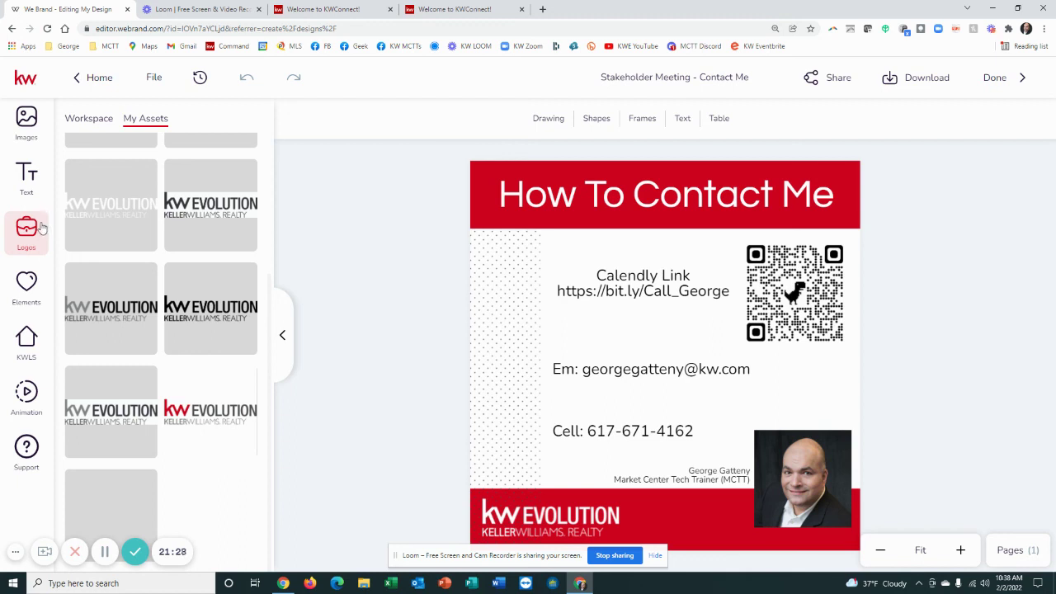
left_click(27, 286)
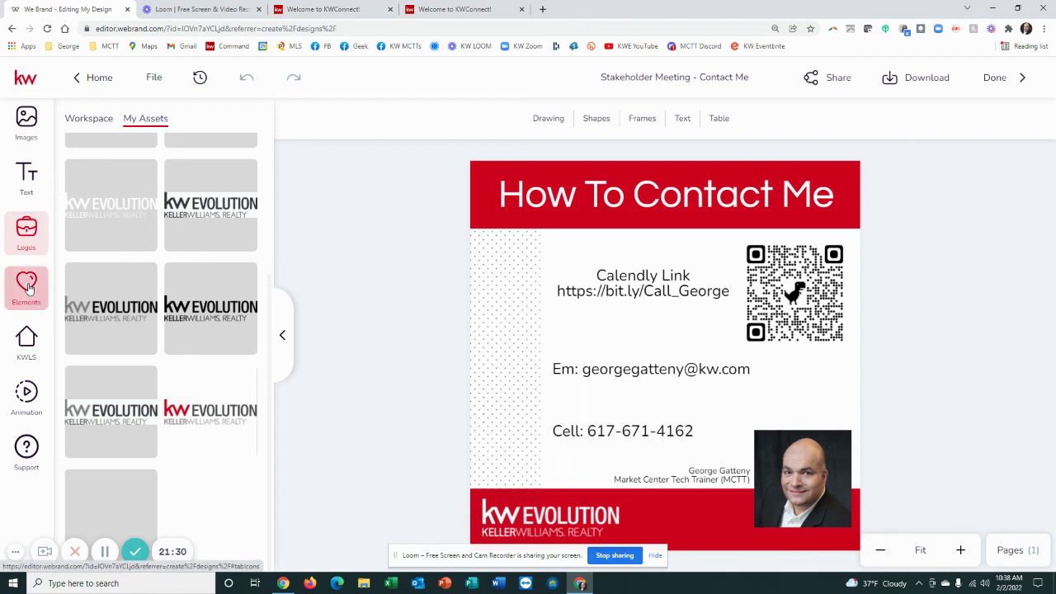